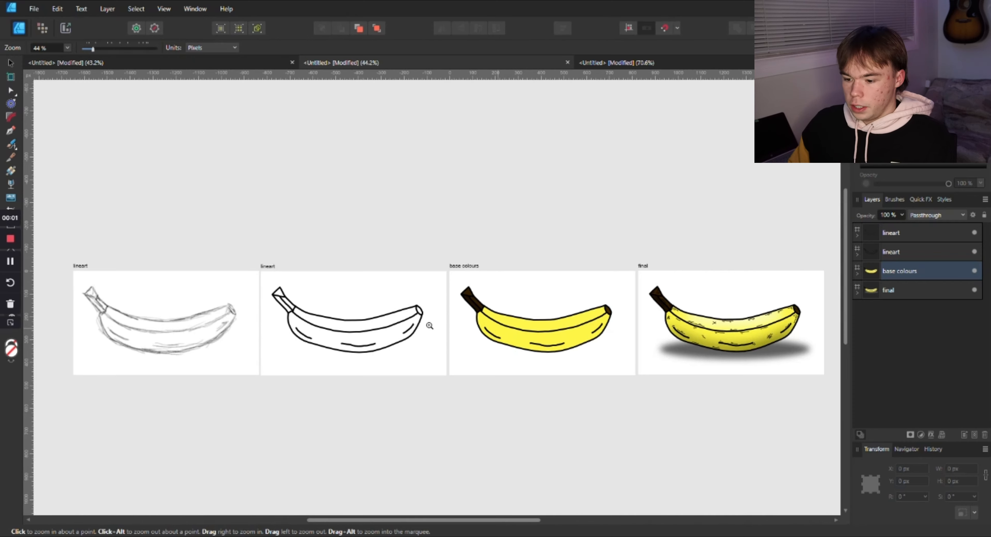
- Examine the banana artboards in turn, comparing the sketch, clean lineart, base colours and final versions
{"action": "left_click_drag", "start_coordinate": [430, 326], "coordinate": [401, 300]}
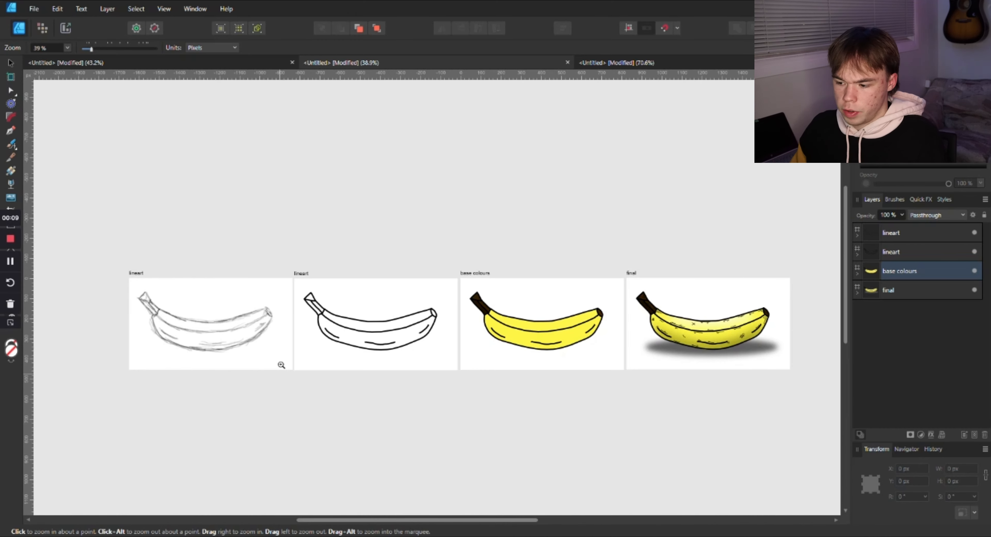
{"action": "left_click_drag", "start_coordinate": [679, 349], "coordinate": [938, 326]}
{"action": "left_click_drag", "start_coordinate": [701, 291], "coordinate": [392, 310]}
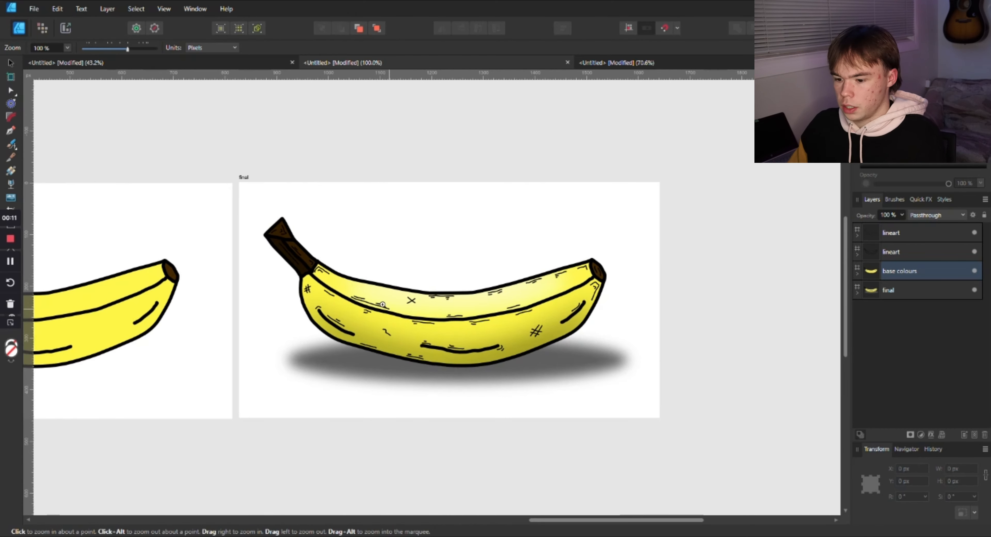
{"action": "left_click_drag", "start_coordinate": [248, 369], "coordinate": [662, 343]}
{"action": "left_click_drag", "start_coordinate": [334, 341], "coordinate": [561, 354]}
{"action": "left_click_drag", "start_coordinate": [435, 345], "coordinate": [573, 343]}
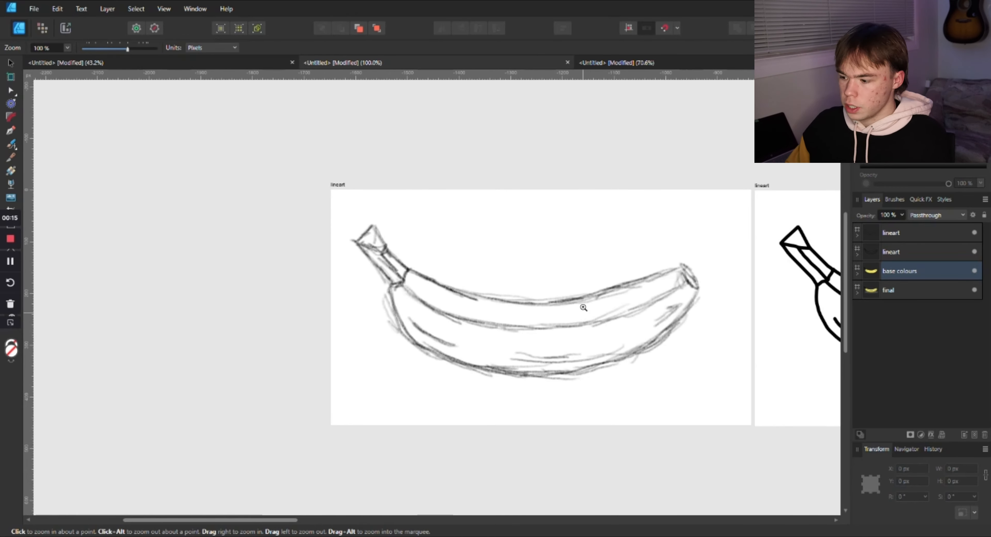
{"action": "left_click", "coordinate": [894, 243]}
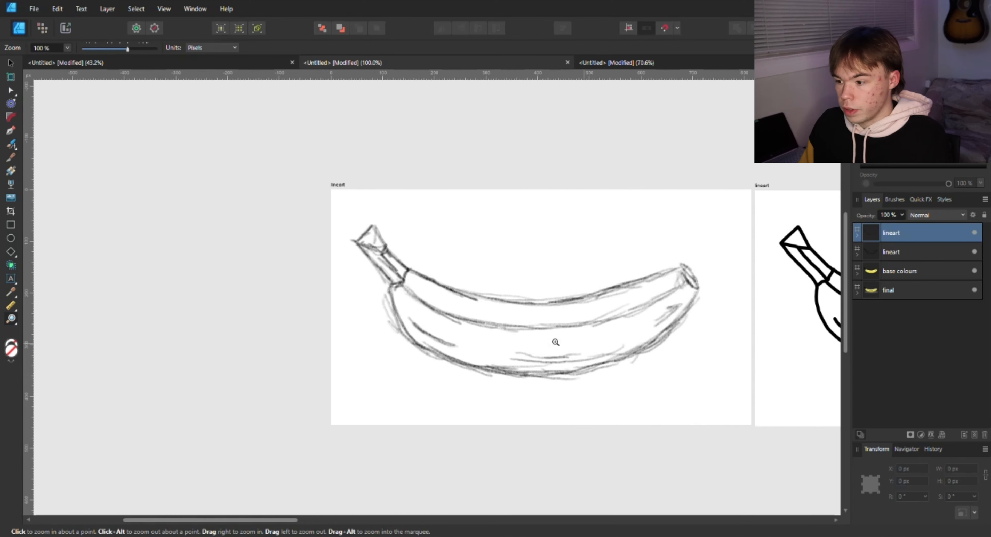
{"action": "key", "text": "space"}
{"action": "left_click_drag", "start_coordinate": [645, 337], "coordinate": [488, 348]}
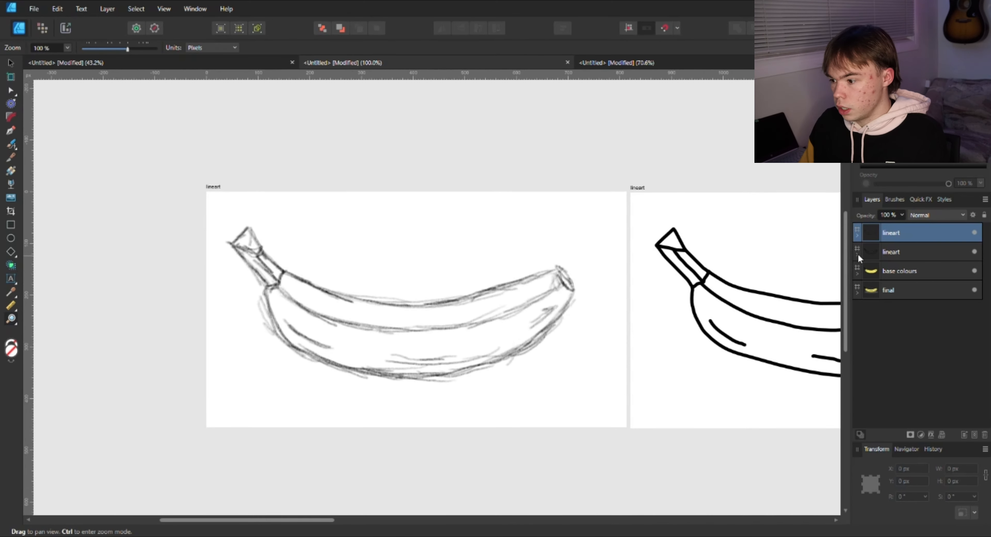
{"action": "left_click_drag", "start_coordinate": [574, 303], "coordinate": [307, 336]}
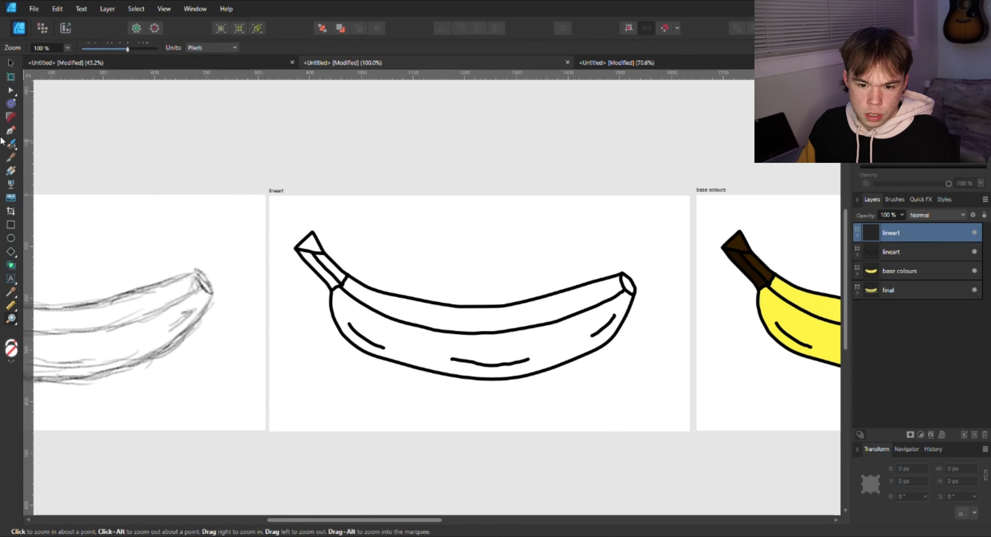
- Draw two freehand S-shaped strokes above the clean lineart banana with the 1.8 px black Vector Brush
{"action": "left_click", "coordinate": [11, 145]}
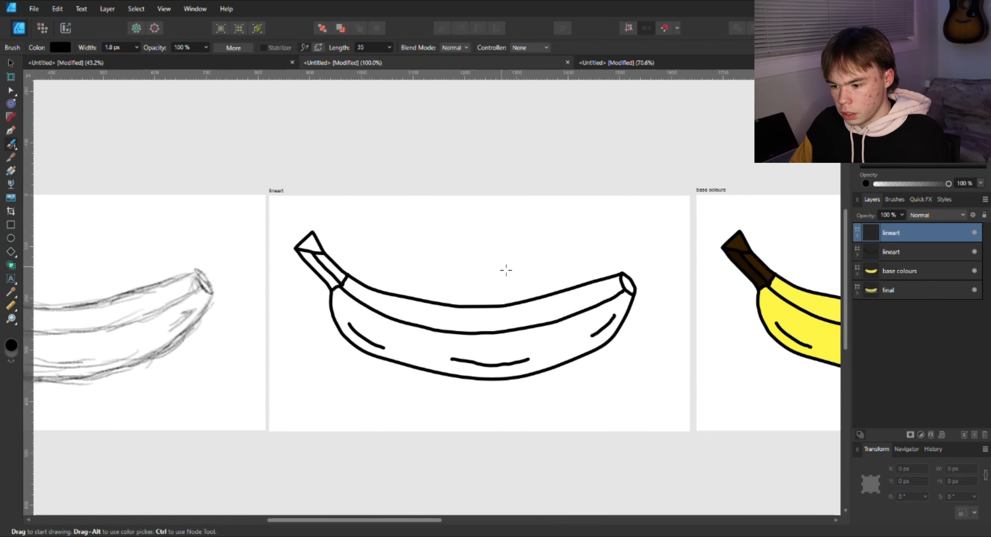
{"action": "key", "text": "z"}
{"action": "left_click", "coordinate": [476, 288]}
{"action": "key", "text": "b"}
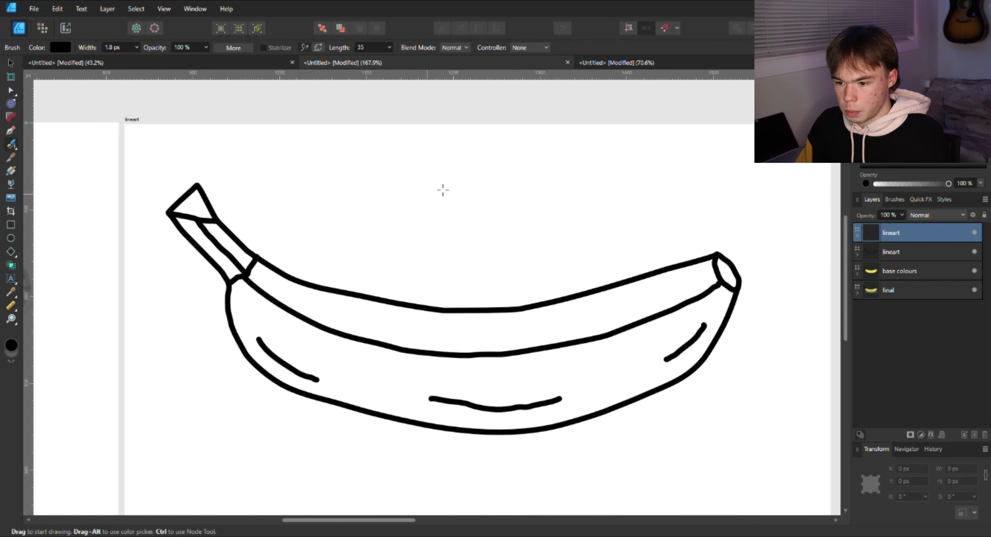
{"action": "mouse_move", "coordinate": [469, 179]}
{"action": "left_mouse_down"}
{"action": "mouse_move", "coordinate": [489, 227]}
{"action": "mouse_move", "coordinate": [466, 223]}
{"action": "left_mouse_up"}
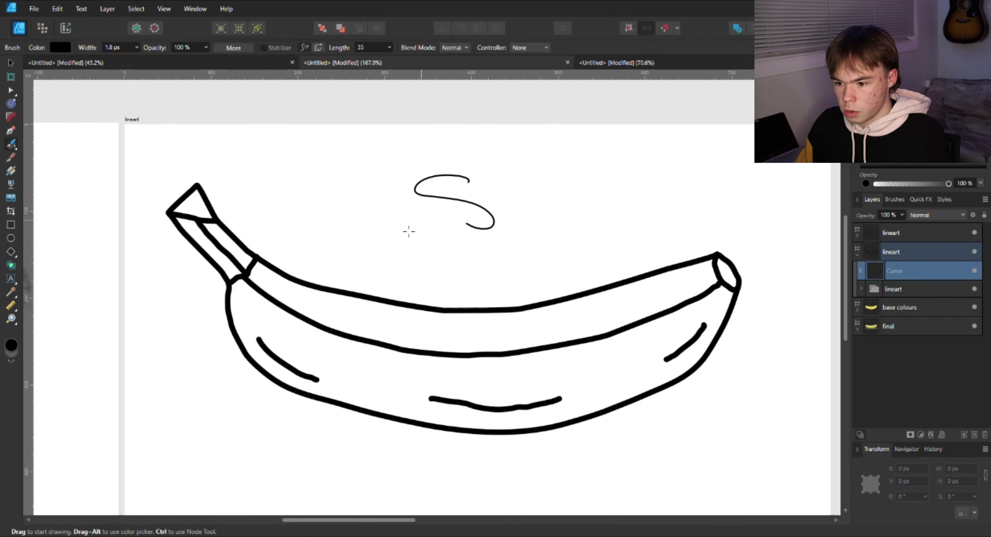
{"action": "mouse_move", "coordinate": [364, 200]}
{"action": "left_mouse_down"}
{"action": "mouse_move", "coordinate": [410, 227]}
{"action": "mouse_move", "coordinate": [401, 245]}
{"action": "mouse_move", "coordinate": [527, 200]}
{"action": "mouse_move", "coordinate": [466, 241]}
{"action": "mouse_move", "coordinate": [445, 288]}
{"action": "left_mouse_up"}
- Reshape the middle of the second, larger S-shaped stroke by moving a node and its curve handle with the Node Tool
{"action": "key", "text": "z"}
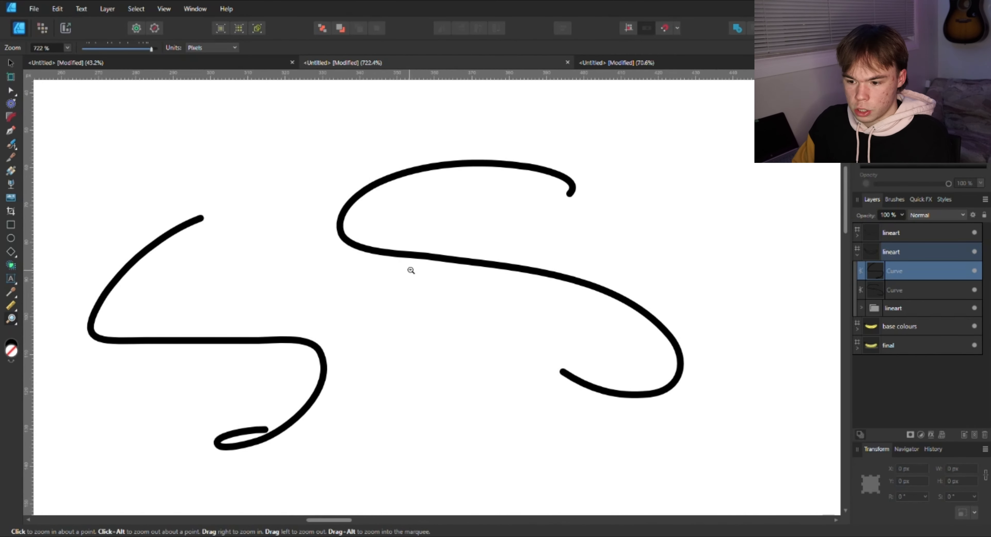
{"action": "key", "text": "a"}
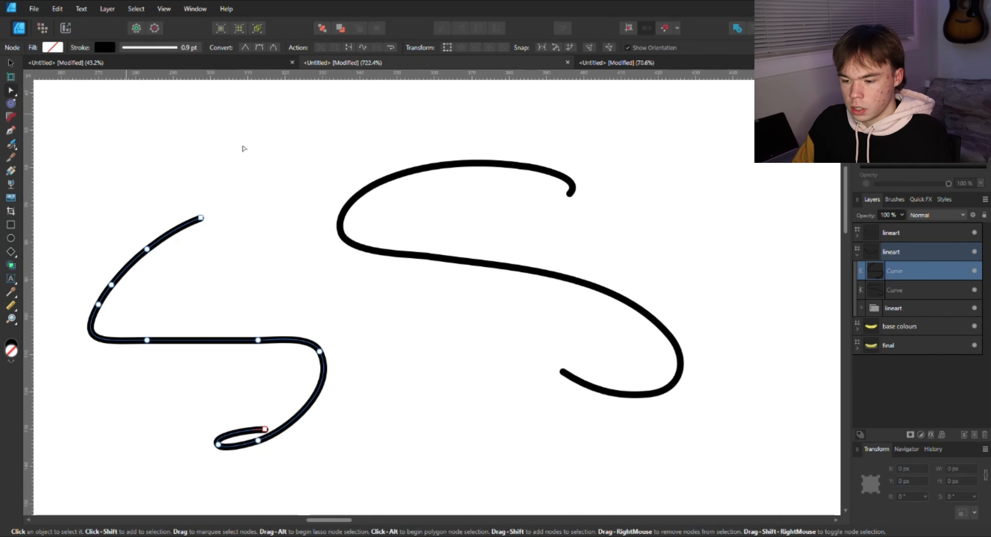
{"action": "left_click", "coordinate": [458, 260]}
{"action": "left_click_drag", "start_coordinate": [425, 257], "coordinate": [462, 271]}
{"action": "left_click_drag", "start_coordinate": [539, 282], "coordinate": [538, 248]}
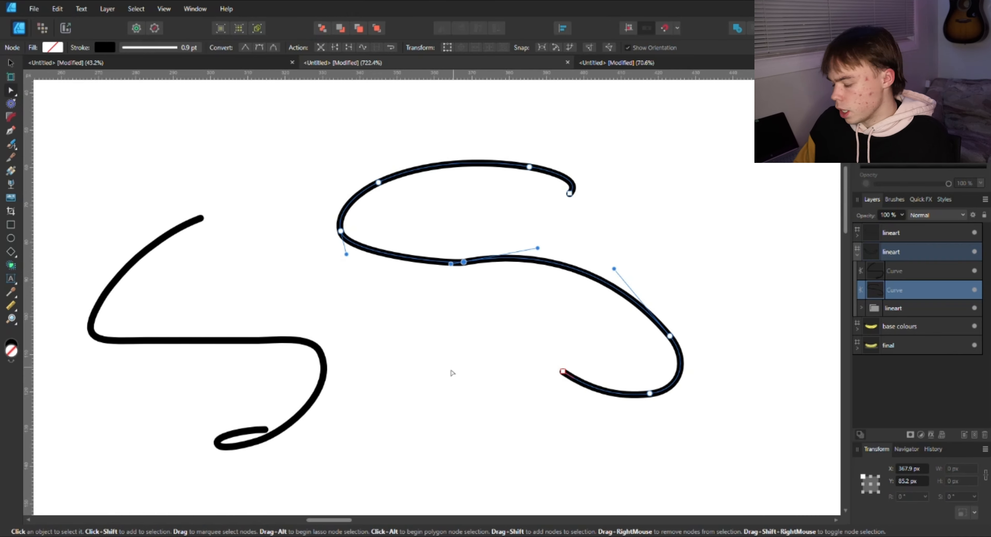
- Select the banana's upper outline curve in the clean lineart to examine its nodes
{"action": "key", "text": "ctrl+space"}
{"action": "left_click_drag", "start_coordinate": [526, 365], "coordinate": [372, 292]}
{"action": "mouse_move", "coordinate": [461, 361]}
{"action": "left_mouse_down"}
{"action": "mouse_move", "coordinate": [467, 327]}
{"action": "mouse_move", "coordinate": [415, 306]}
{"action": "left_mouse_up"}
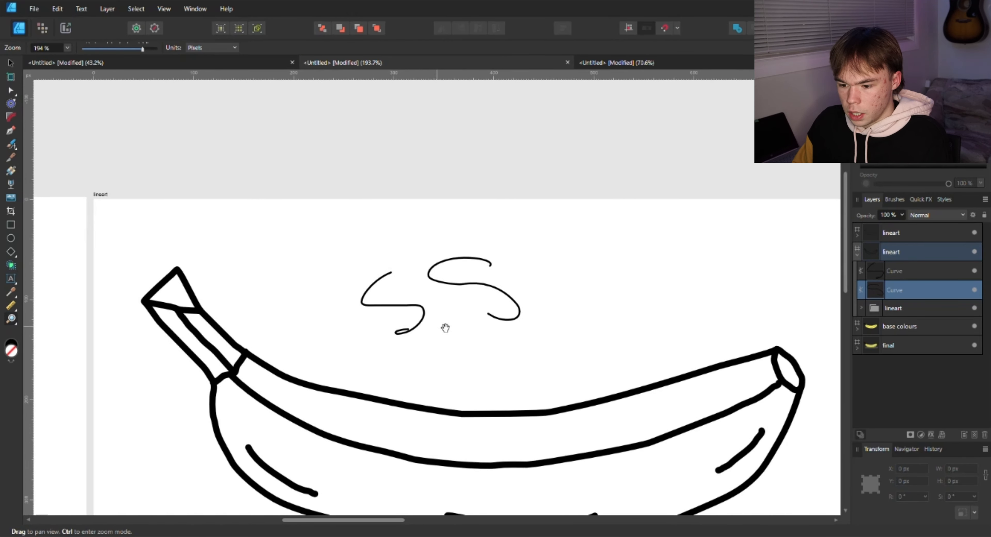
{"action": "left_click_drag", "start_coordinate": [486, 351], "coordinate": [415, 342]}
{"action": "left_click_drag", "start_coordinate": [393, 439], "coordinate": [501, 316]}
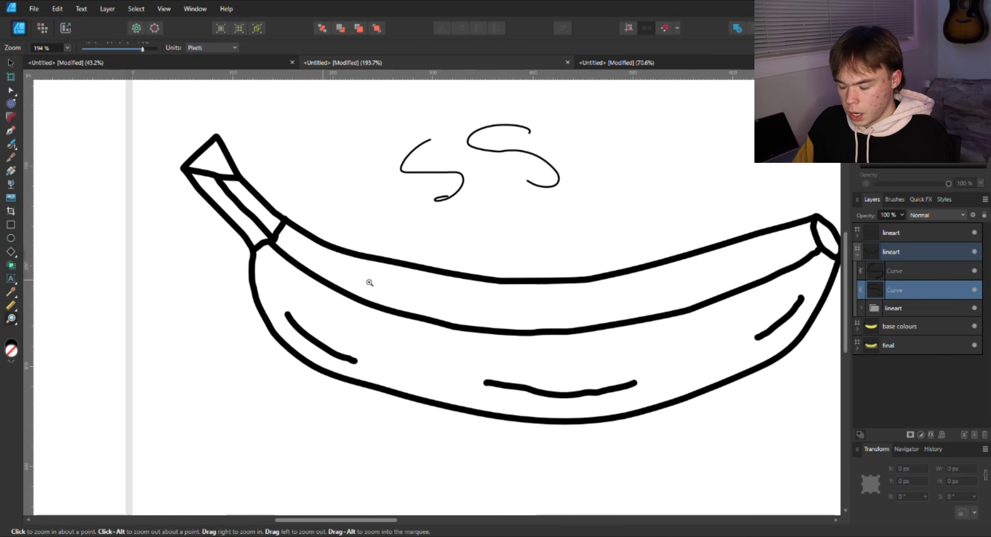
{"action": "left_click", "coordinate": [444, 269]}
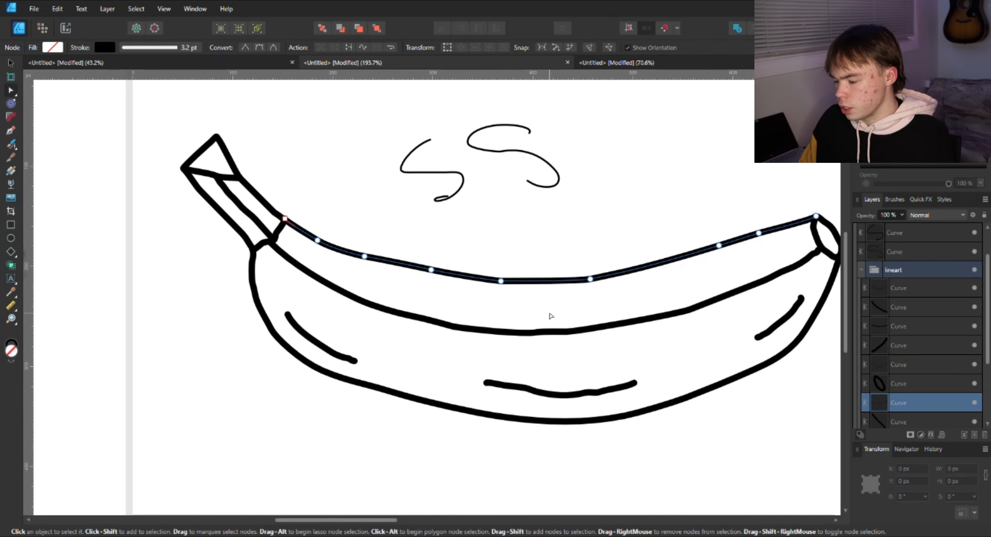
- Delete both S-shaped test strokes above the banana
{"action": "left_click", "coordinate": [494, 150]}
{"action": "key", "text": "Delete"}
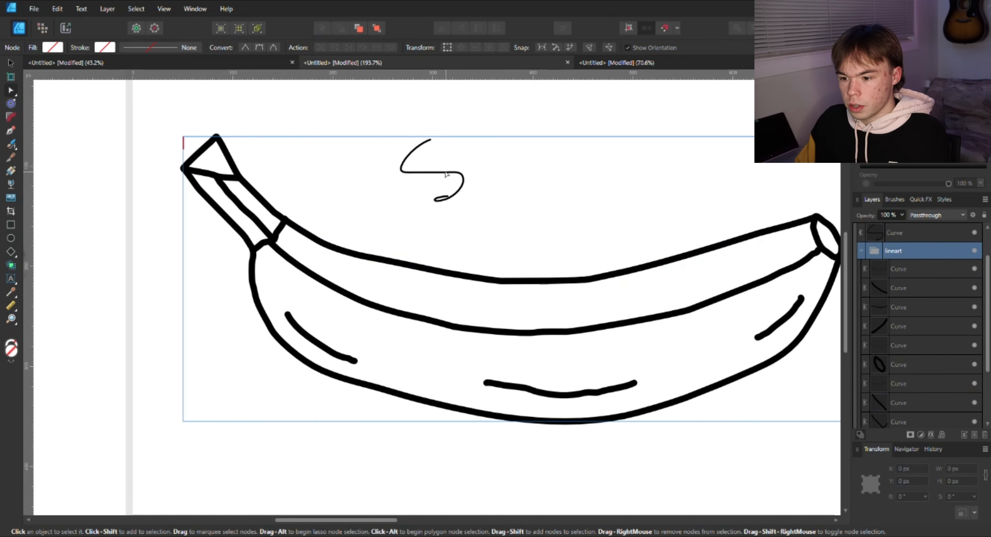
{"action": "left_click", "coordinate": [446, 173]}
{"action": "key", "text": "Delete"}
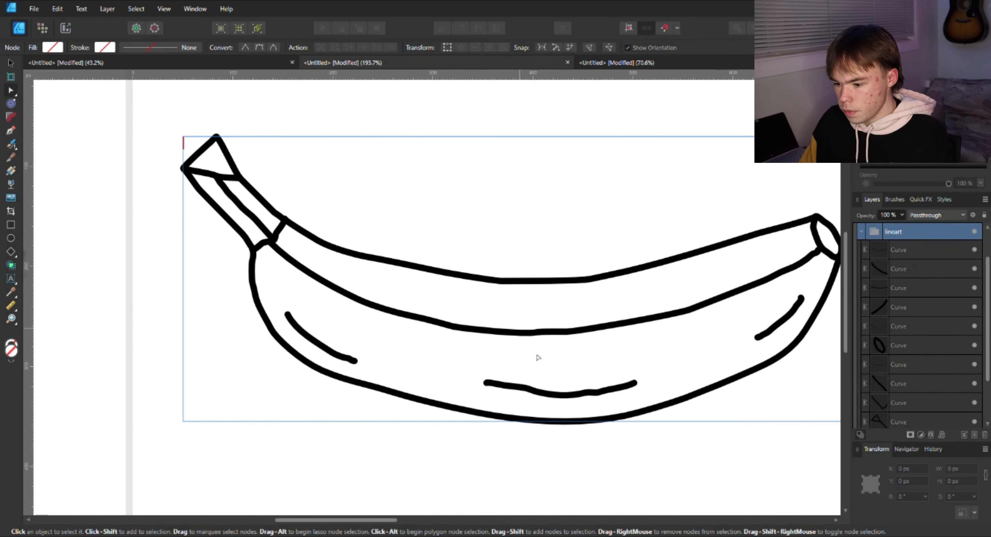
- Collapse the second lineart artboard and its group, and expand the base colours artboard to show its groups
{"action": "left_click_drag", "start_coordinate": [645, 313], "coordinate": [500, 330]}
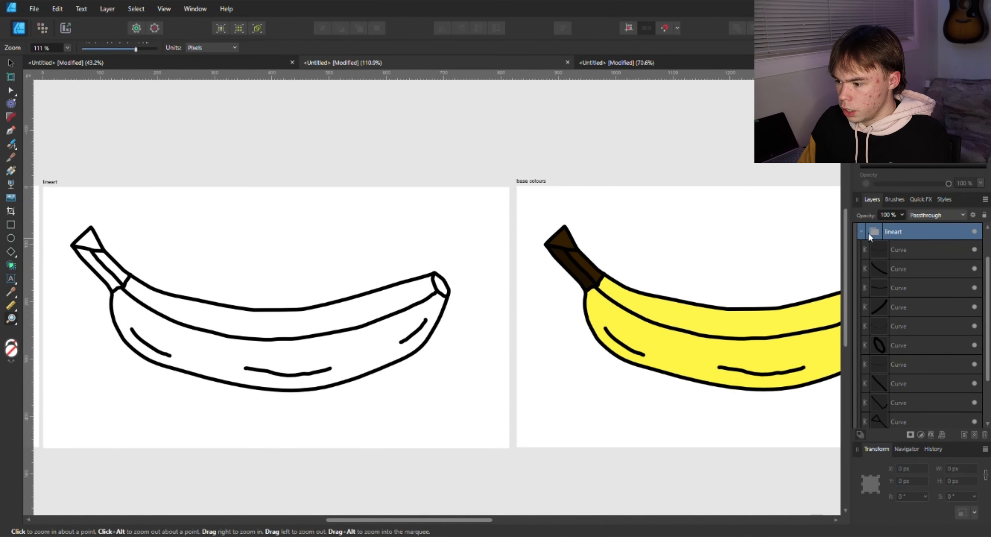
{"action": "left_click", "coordinate": [866, 232]}
{"action": "left_click", "coordinate": [895, 287]}
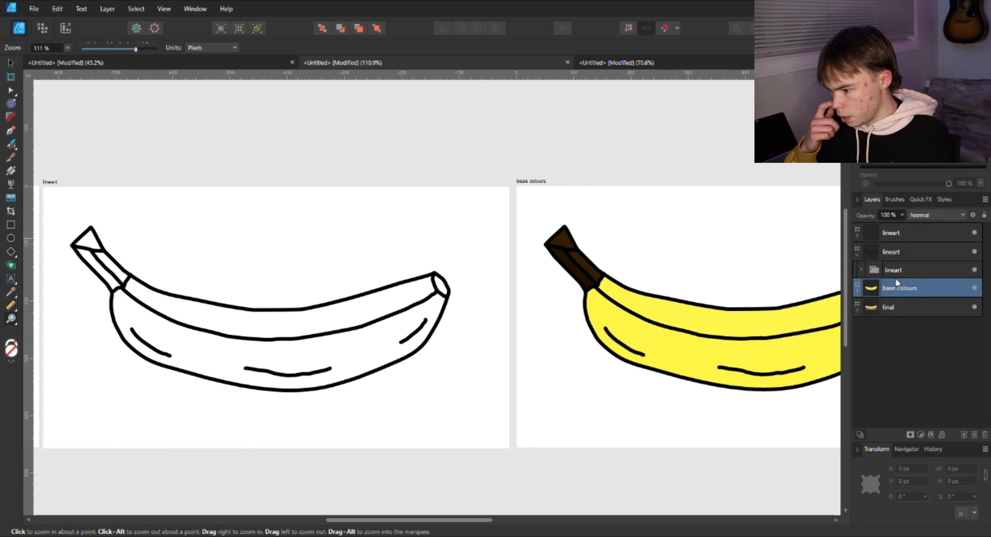
{"action": "left_click", "coordinate": [858, 254]}
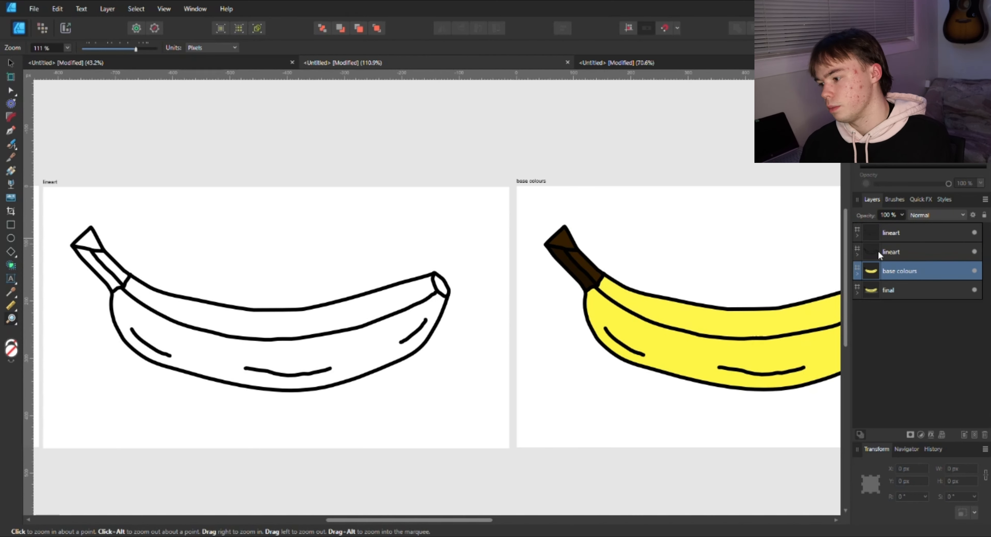
{"action": "left_click", "coordinate": [858, 274]}
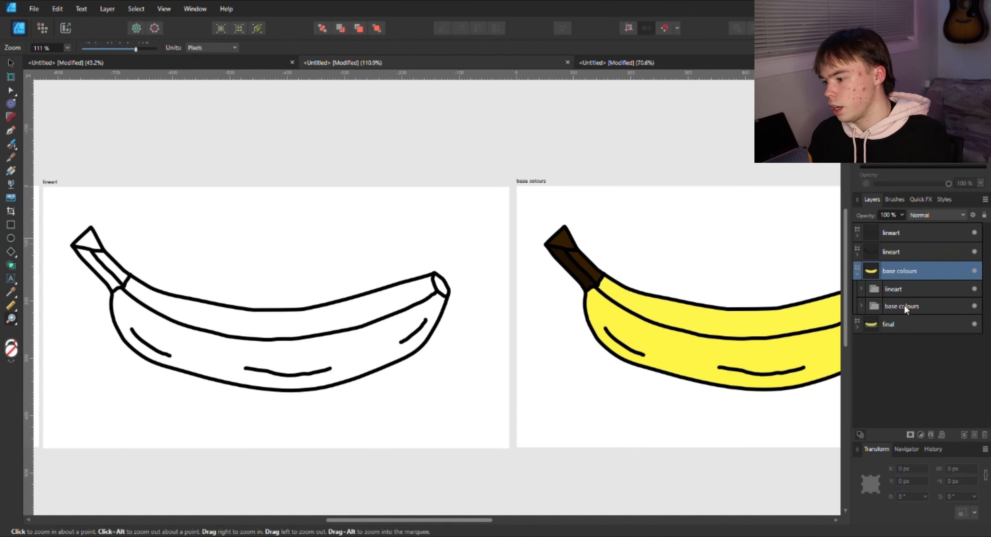
- Select all curves in the base colours artboard's lineart group and open their layer options
{"action": "left_click", "coordinate": [862, 289]}
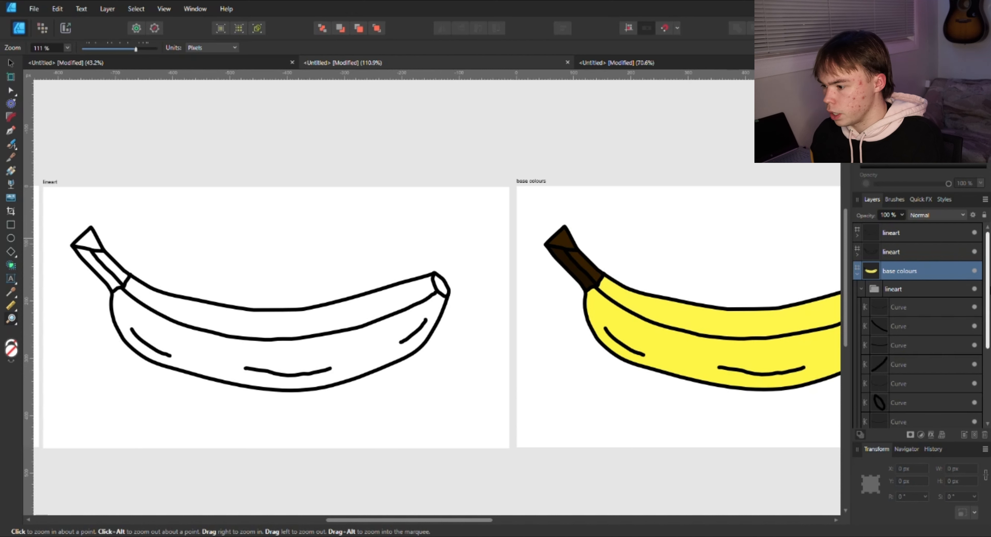
{"action": "scroll", "coordinate": [915, 333], "scroll_direction": "down", "scroll_amount": 5}
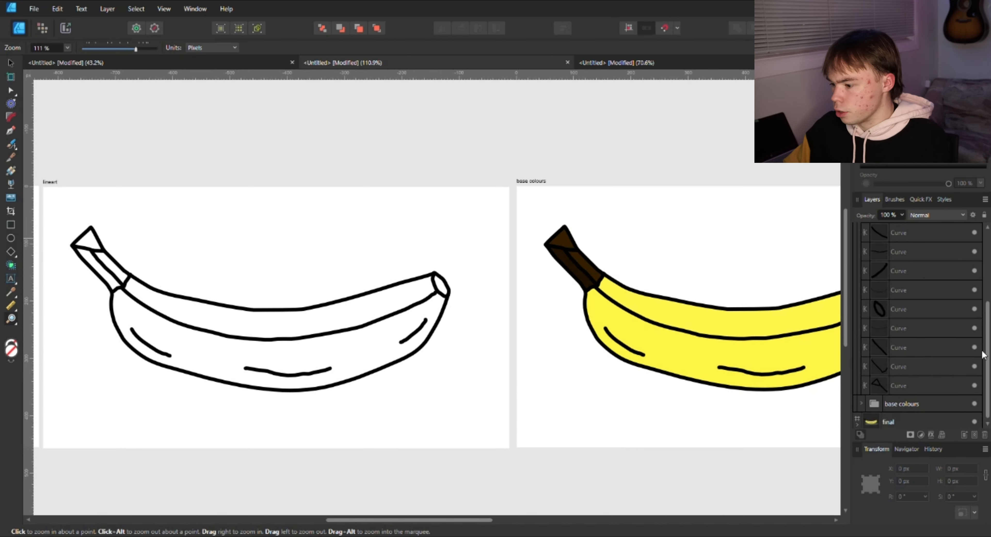
{"action": "left_click", "coordinate": [899, 386]}
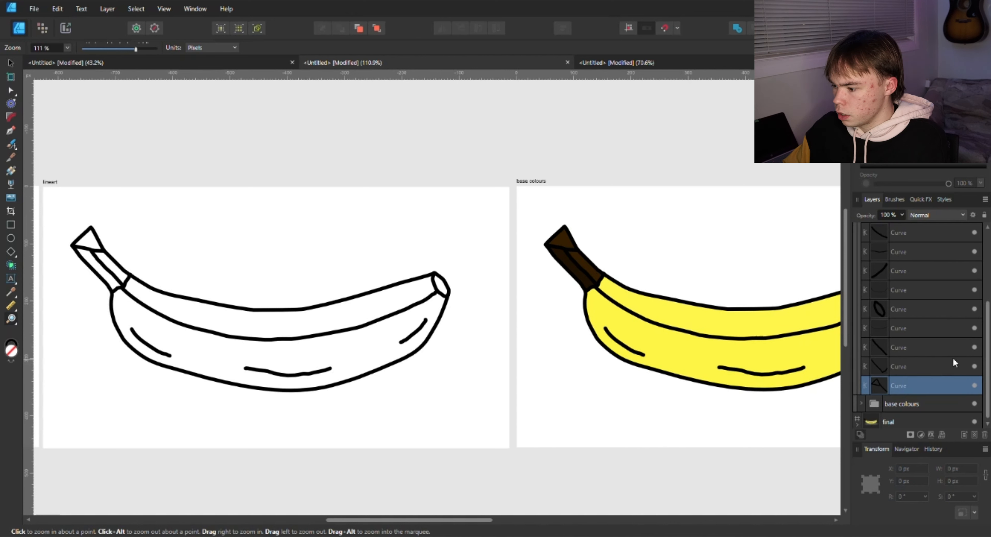
{"action": "scroll", "coordinate": [952, 354], "scroll_direction": "up", "scroll_amount": 2}
{"action": "scroll", "coordinate": [868, 281], "scroll_direction": "up", "scroll_amount": 1}
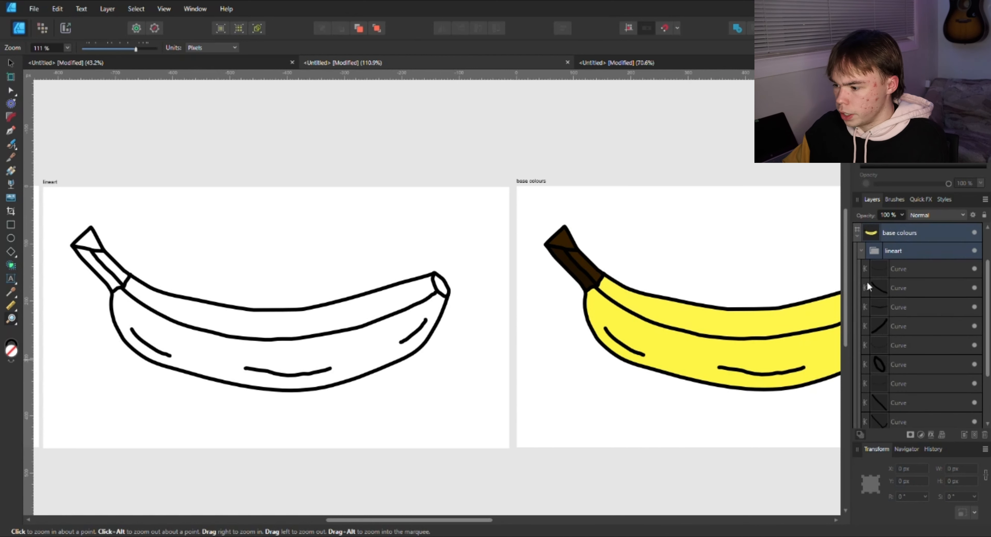
{"action": "left_click", "coordinate": [901, 270], "text": "shift"}
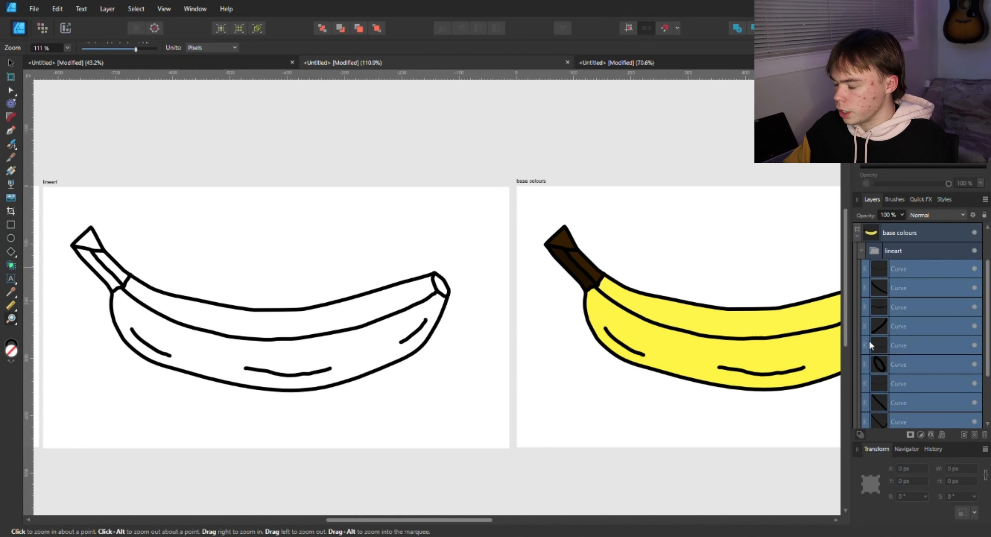
{"action": "right_click", "coordinate": [937, 305]}
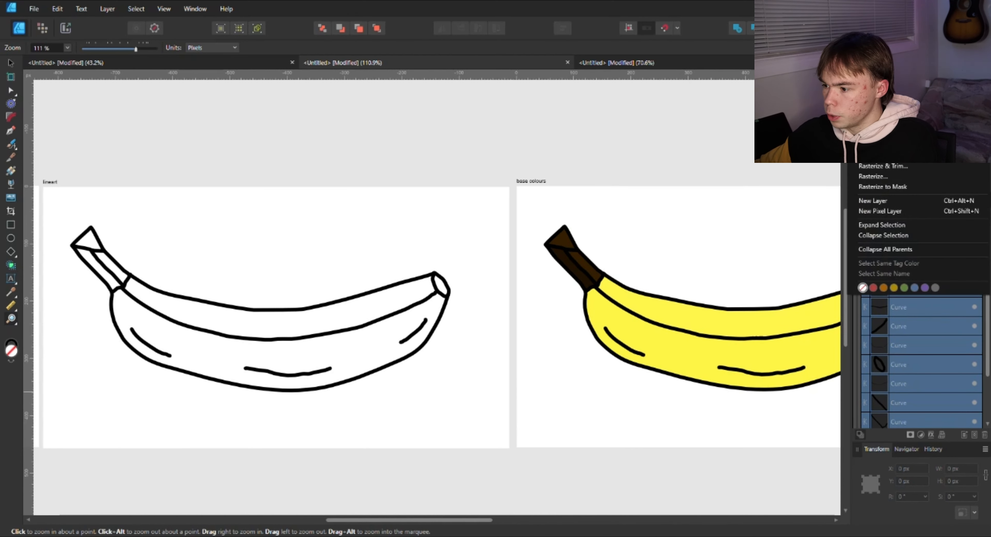
- Dismiss the layer options, then select and collapse the lineart group of the base colours artboard
{"action": "left_click", "coordinate": [900, 370]}
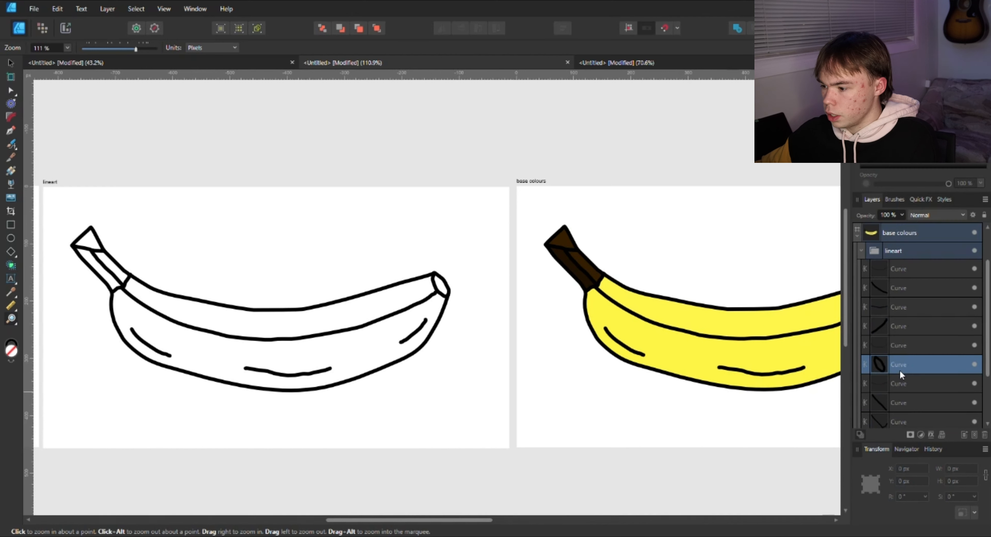
{"action": "left_click", "coordinate": [870, 255]}
{"action": "left_click", "coordinate": [862, 251]}
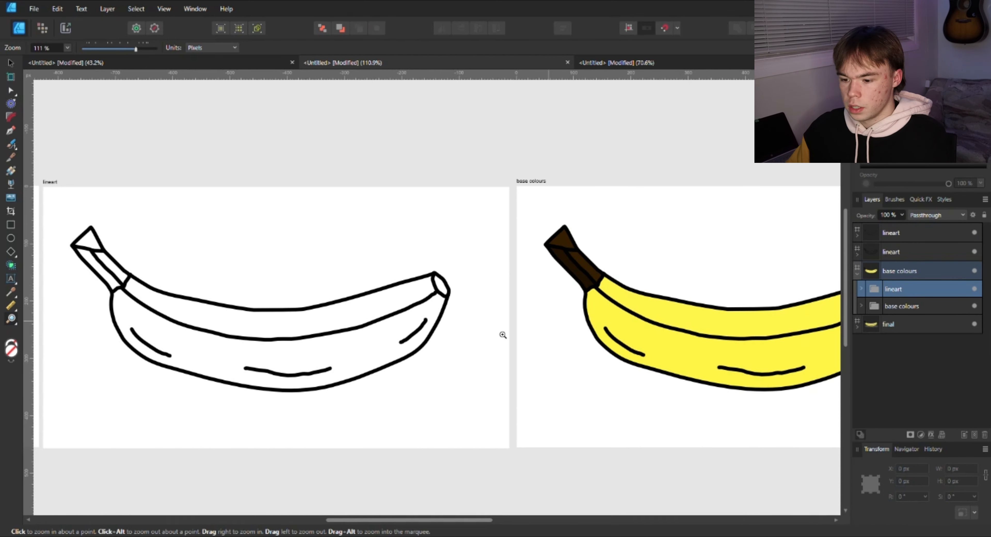
- Draw a freehand square outline above the base colours banana with the black Vector Brush set to 16.2 px width
{"action": "left_click_drag", "start_coordinate": [652, 331], "coordinate": [429, 347]}
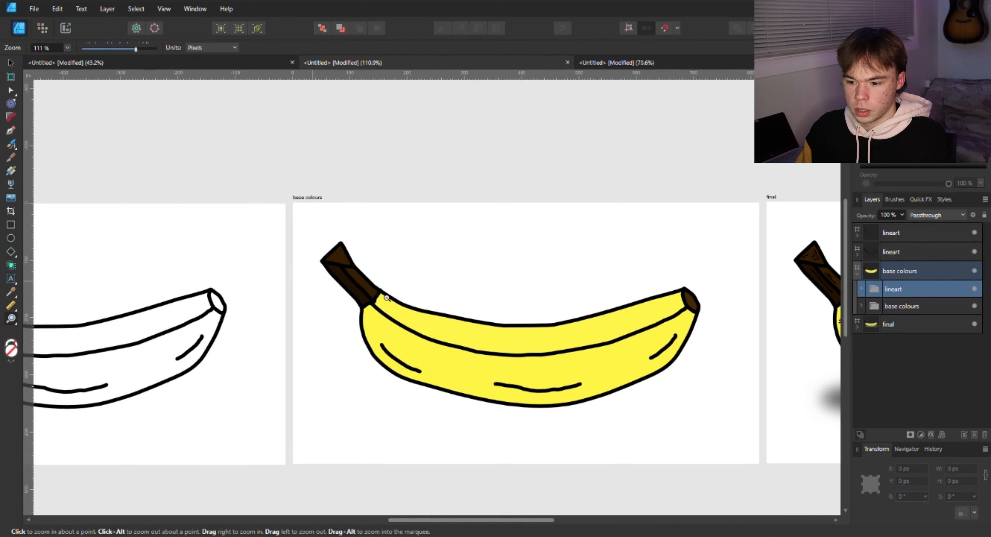
{"action": "left_click", "coordinate": [477, 274]}
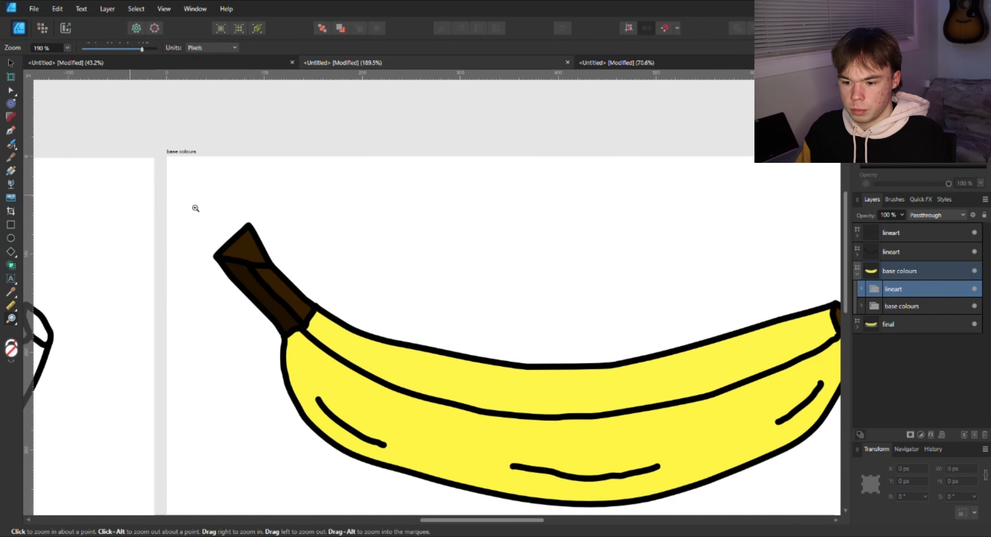
{"action": "left_click", "coordinate": [12, 144]}
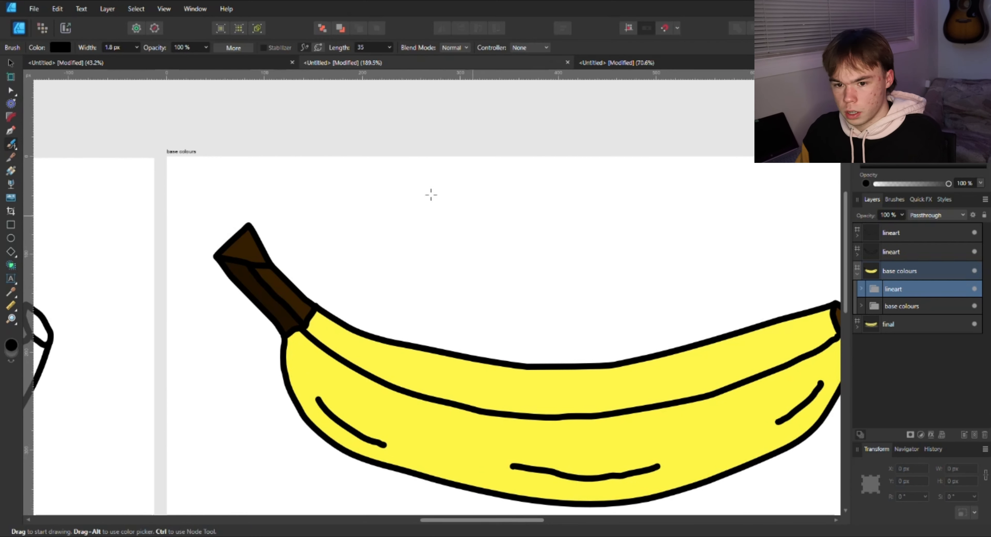
{"action": "left_click", "coordinate": [136, 47]}
{"action": "left_click_drag", "start_coordinate": [138, 60], "coordinate": [141, 61]}
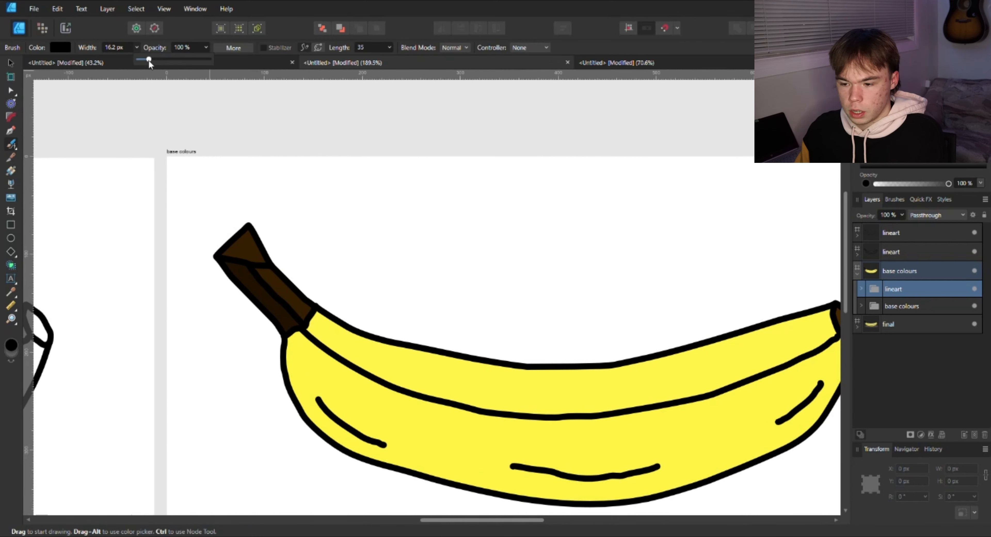
{"action": "mouse_move", "coordinate": [514, 201]}
{"action": "left_mouse_down"}
{"action": "mouse_move", "coordinate": [446, 206]}
{"action": "mouse_move", "coordinate": [475, 310]}
{"action": "mouse_move", "coordinate": [578, 288]}
{"action": "mouse_move", "coordinate": [544, 201]}
{"action": "mouse_move", "coordinate": [514, 201]}
{"action": "left_mouse_up"}
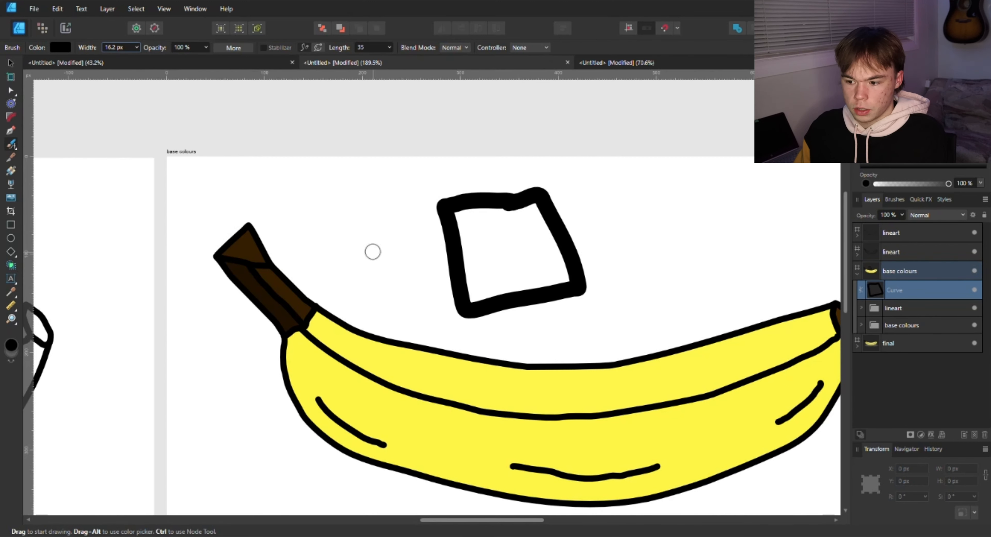
- Draw a filled olive-yellow freehand shape over the square outline with the Pencil Tool and place it beneath the outline in the layer order
{"action": "left_click", "coordinate": [16, 148]}
{"action": "left_click", "coordinate": [53, 144]}
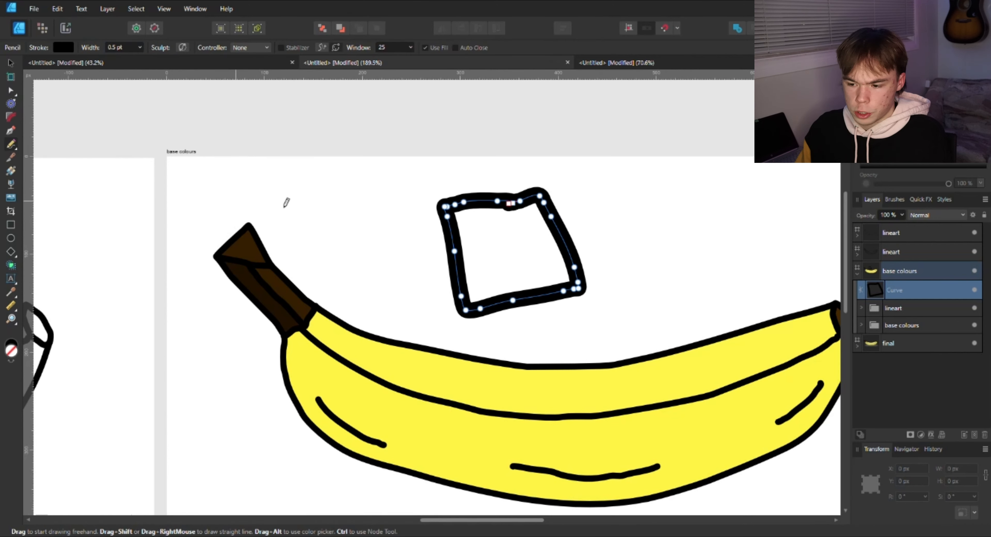
{"action": "key", "text": "z"}
{"action": "left_click_drag", "start_coordinate": [483, 263], "coordinate": [474, 321]}
{"action": "key", "text": "space"}
{"action": "key", "text": "n"}
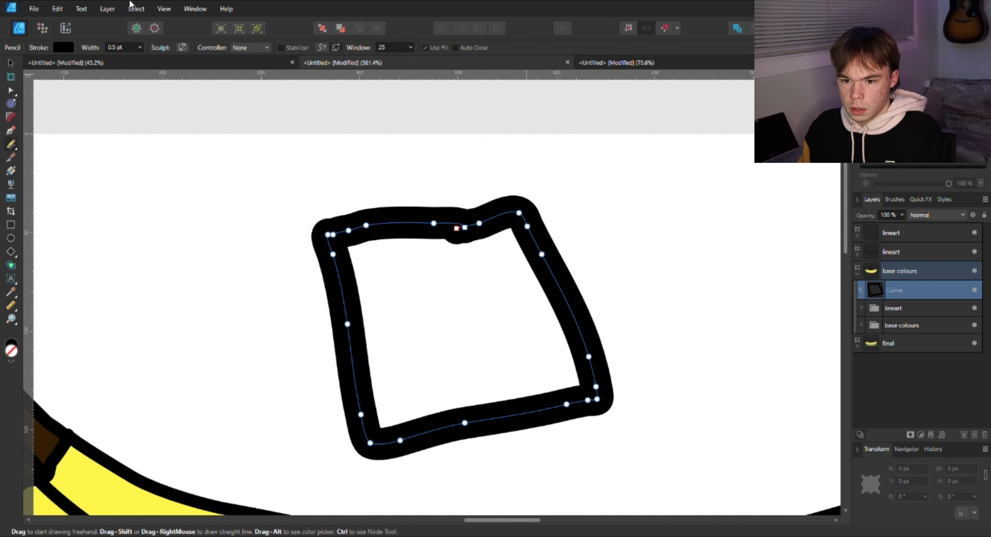
{"action": "left_click", "coordinate": [135, 8]}
{"action": "left_click", "coordinate": [140, 30]}
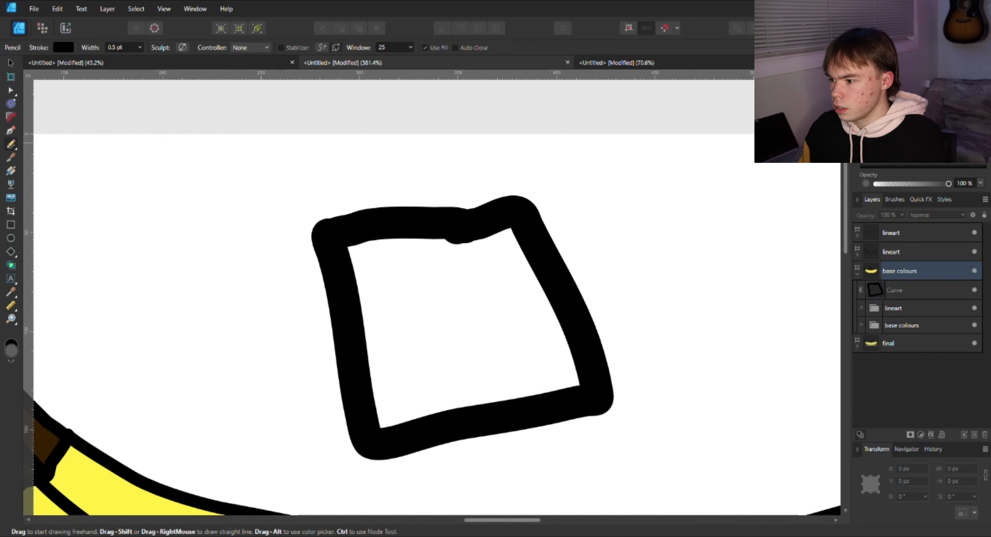
{"action": "left_click", "coordinate": [881, 145]}
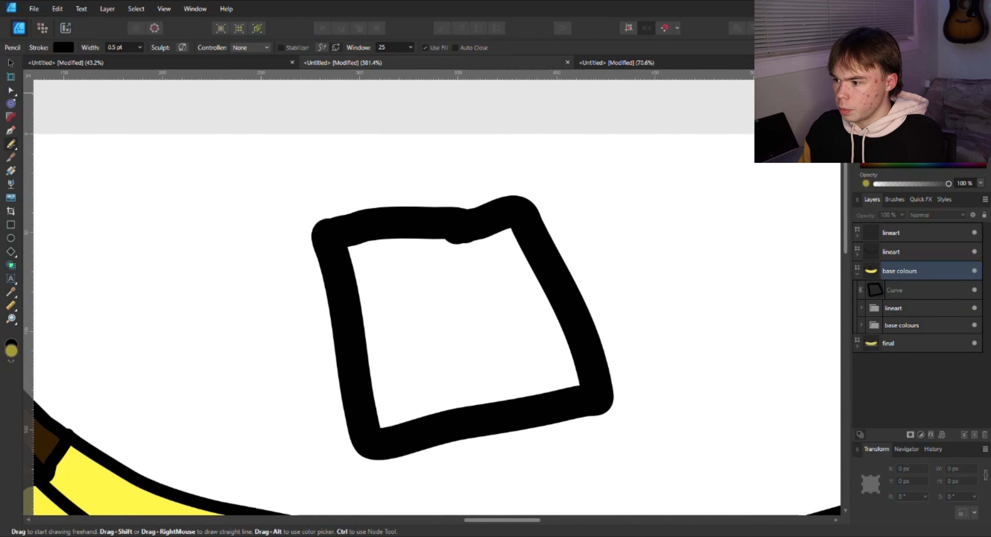
{"action": "mouse_move", "coordinate": [512, 212]}
{"action": "left_mouse_down"}
{"action": "mouse_move", "coordinate": [376, 222]}
{"action": "mouse_move", "coordinate": [334, 269]}
{"action": "mouse_move", "coordinate": [342, 364]}
{"action": "mouse_move", "coordinate": [375, 425]}
{"action": "mouse_move", "coordinate": [432, 432]}
{"action": "mouse_move", "coordinate": [542, 402]}
{"action": "mouse_move", "coordinate": [587, 349]}
{"action": "mouse_move", "coordinate": [544, 221]}
{"action": "mouse_move", "coordinate": [515, 206]}
{"action": "left_mouse_up"}
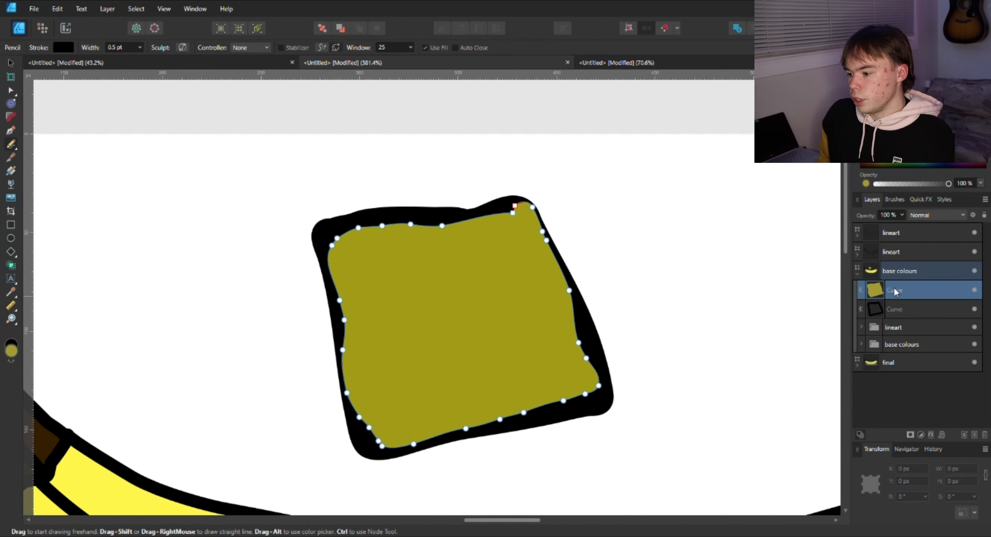
{"action": "left_click_drag", "start_coordinate": [895, 291], "coordinate": [894, 320]}
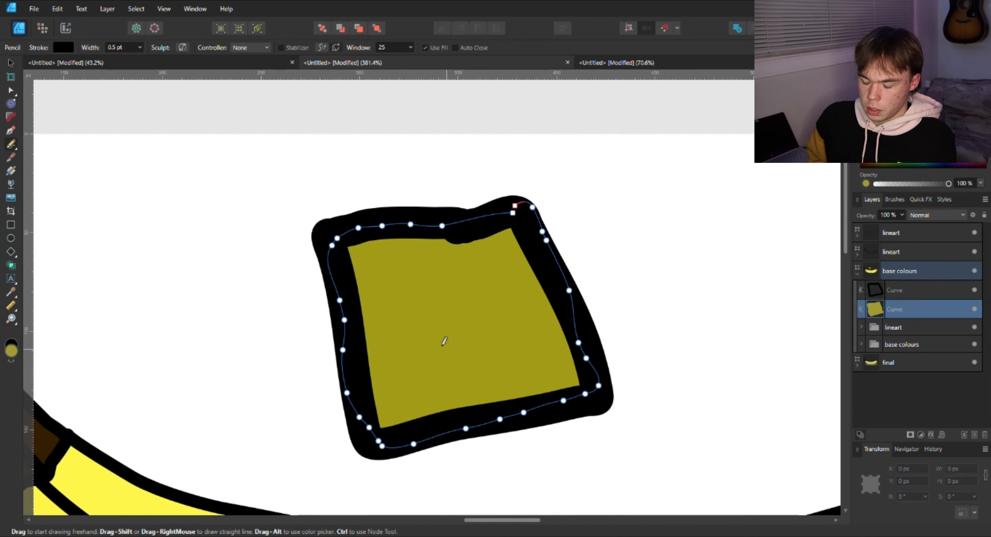
- Delete both the black square outline and its olive fill curve above the banana
{"action": "key", "text": "ctrl+space"}
{"action": "left_click_drag", "start_coordinate": [526, 375], "coordinate": [165, 254]}
{"action": "left_click_drag", "start_coordinate": [426, 360], "coordinate": [379, 215]}
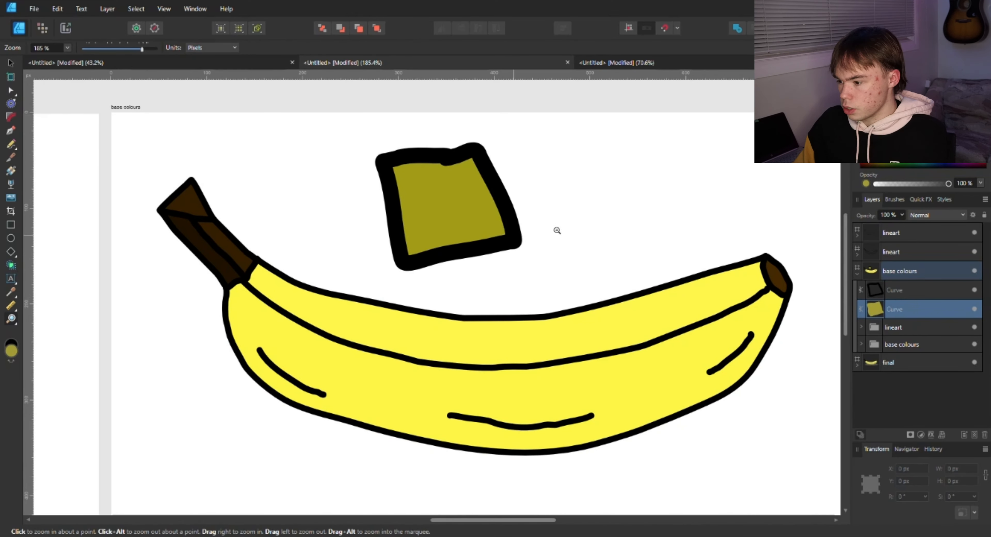
{"action": "left_click", "coordinate": [893, 293], "text": "shift"}
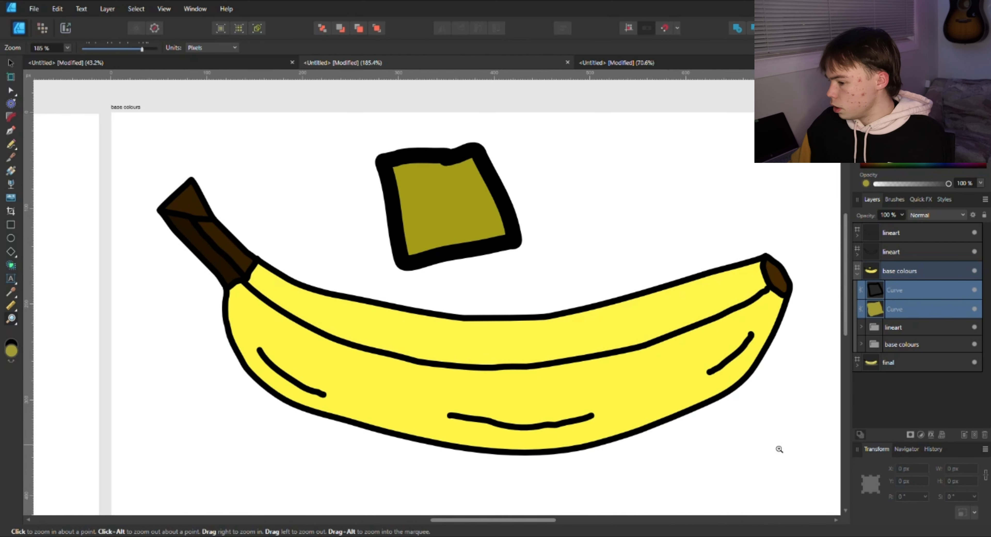
{"action": "key", "text": "Delete"}
- Expand the base colours group, move the lower yellow banana fill above the banana, and undo the move
{"action": "left_click", "coordinate": [861, 306]}
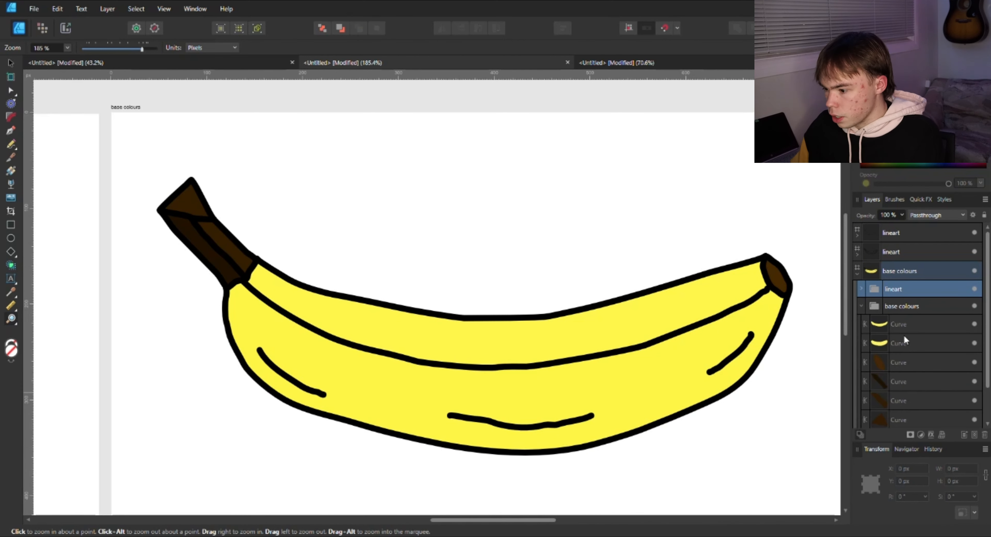
{"action": "left_click", "coordinate": [909, 324]}
{"action": "key", "text": "v"}
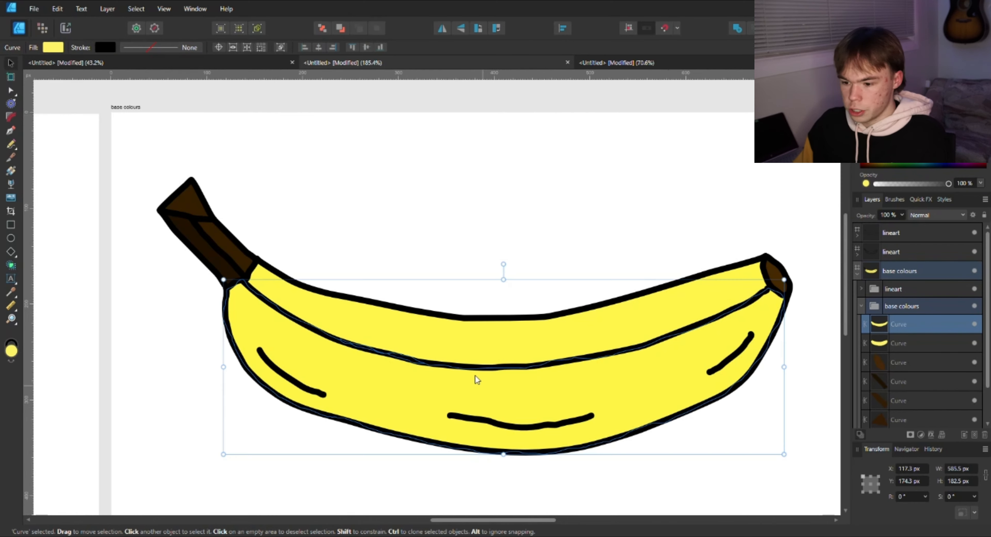
{"action": "left_click_drag", "start_coordinate": [474, 384], "coordinate": [507, 274]}
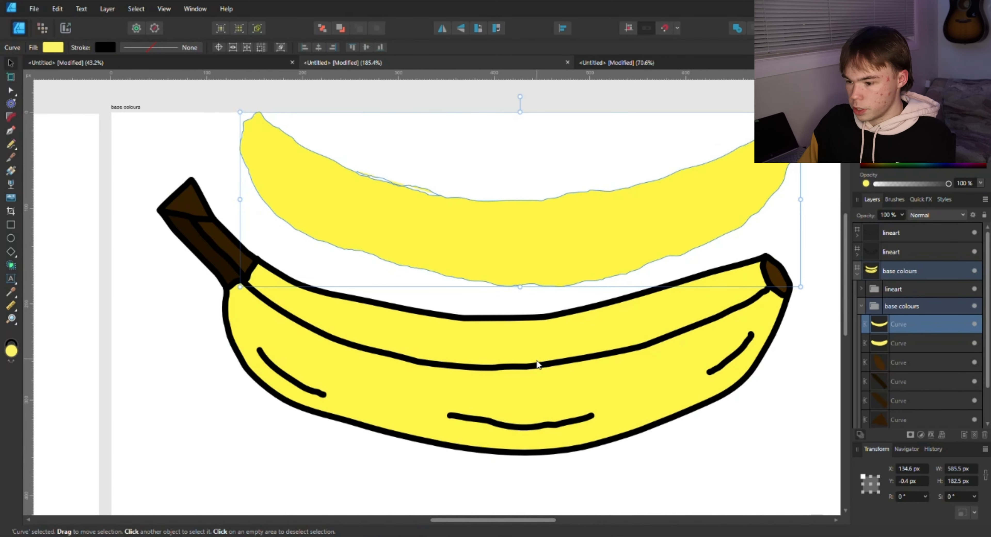
{"action": "key", "text": "ctrl+z"}
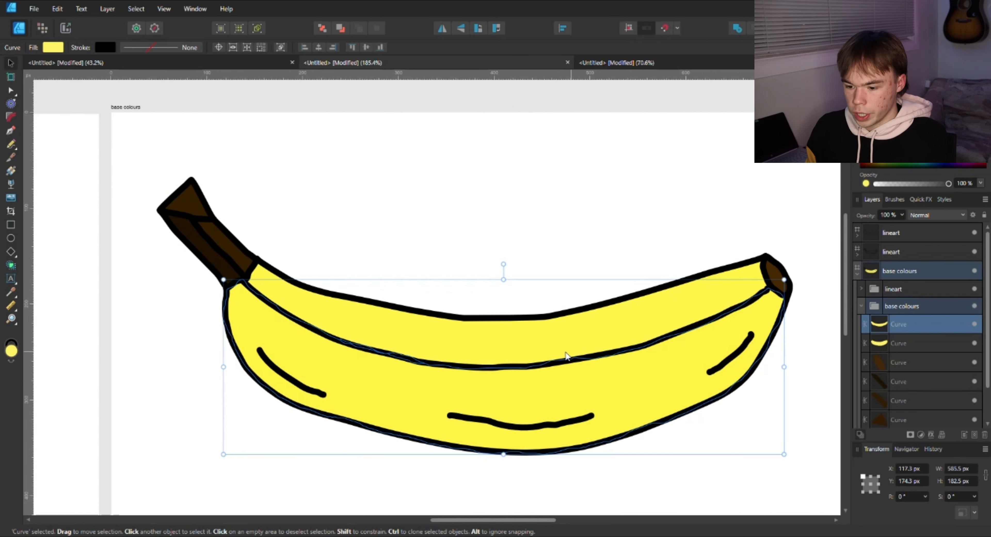
- Move the brown fill curve of the banana's end tip off the banana and undo the move
{"action": "left_click", "coordinate": [899, 361]}
{"action": "key", "text": "z"}
{"action": "key", "text": "v"}
{"action": "left_click_drag", "start_coordinate": [770, 277], "coordinate": [695, 252]}
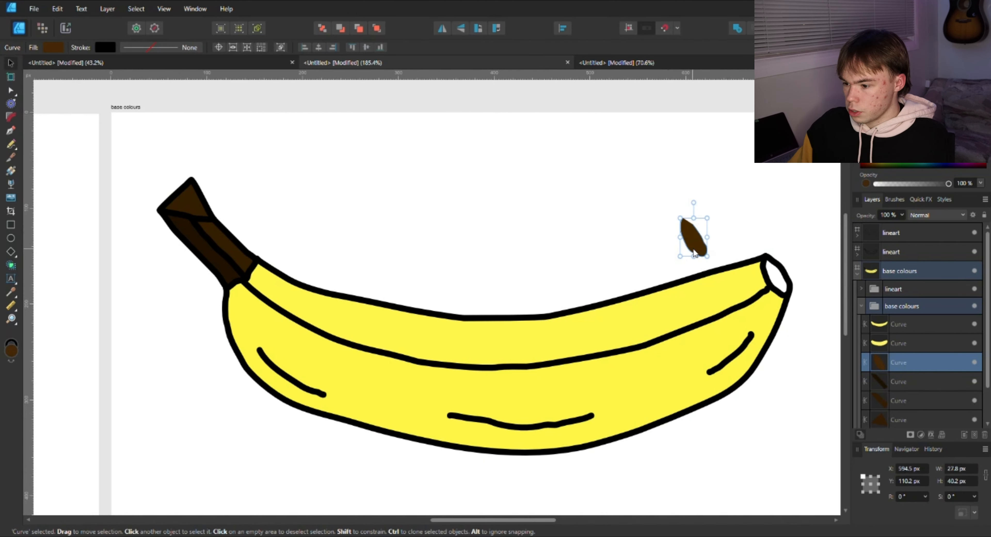
{"action": "key", "text": "ctrl+z"}
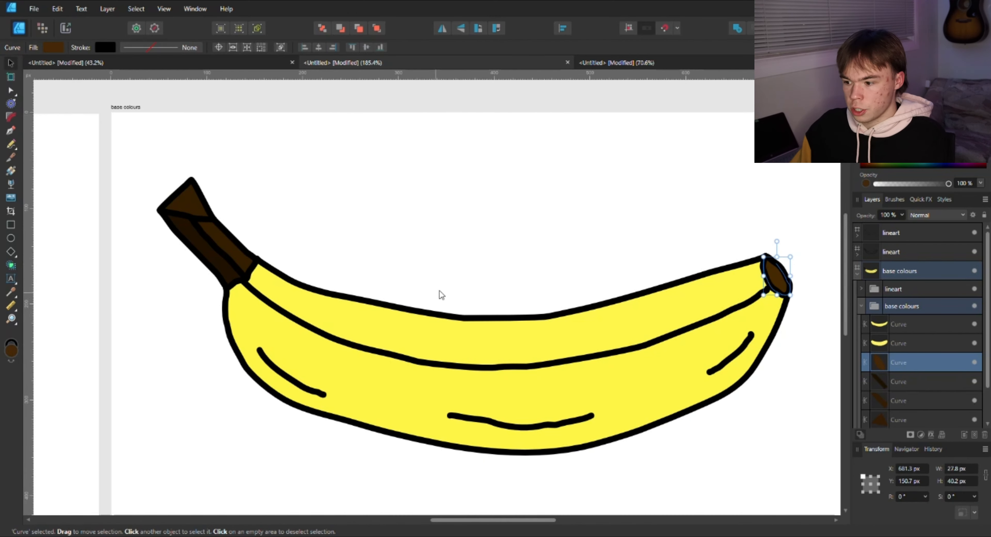
- Collapse the base colours artboard, expand the final artboard, and select the shading curve nested in the lower yellow banana fill
{"action": "key", "text": "ctrl+space"}
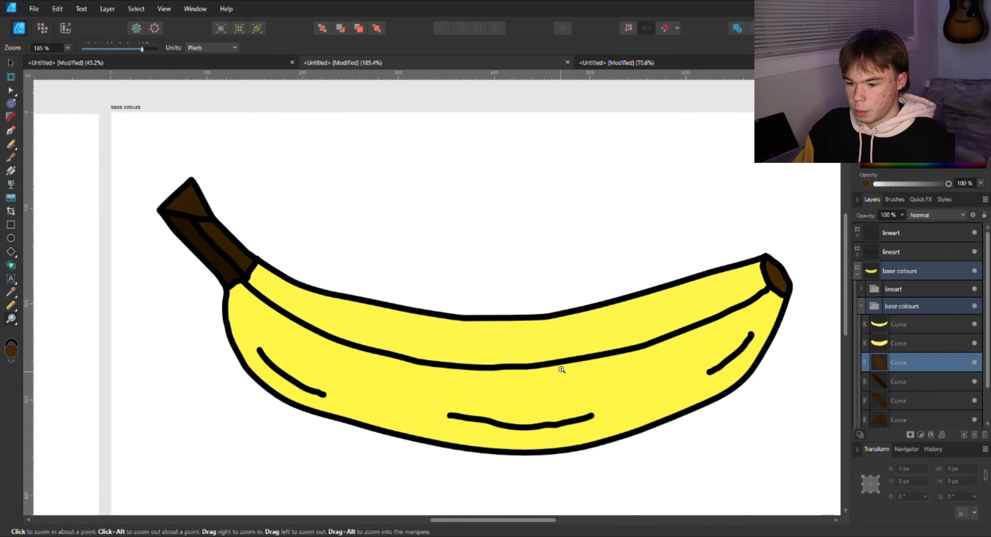
{"action": "left_click_drag", "start_coordinate": [689, 322], "coordinate": [438, 264]}
{"action": "left_click_drag", "start_coordinate": [647, 316], "coordinate": [380, 312]}
{"action": "left_click_drag", "start_coordinate": [616, 327], "coordinate": [356, 327]}
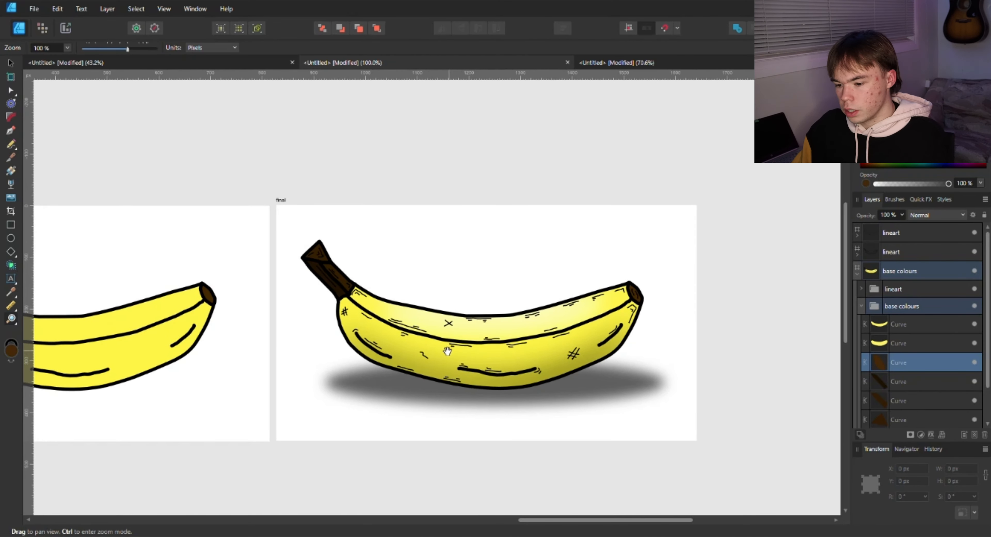
{"action": "left_click_drag", "start_coordinate": [449, 359], "coordinate": [469, 354]}
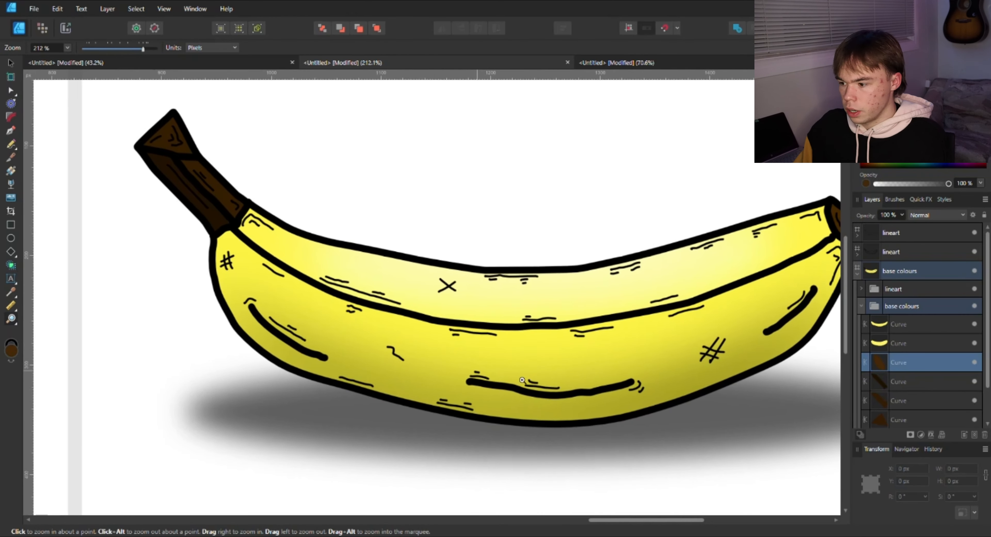
{"action": "left_click", "coordinate": [858, 274]}
{"action": "left_click", "coordinate": [857, 293]}
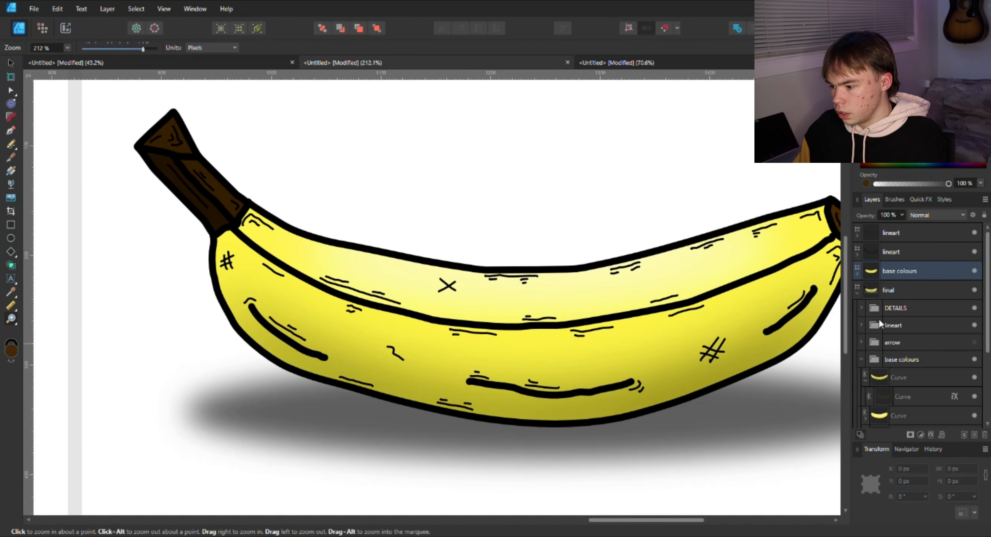
{"action": "left_click", "coordinate": [904, 308]}
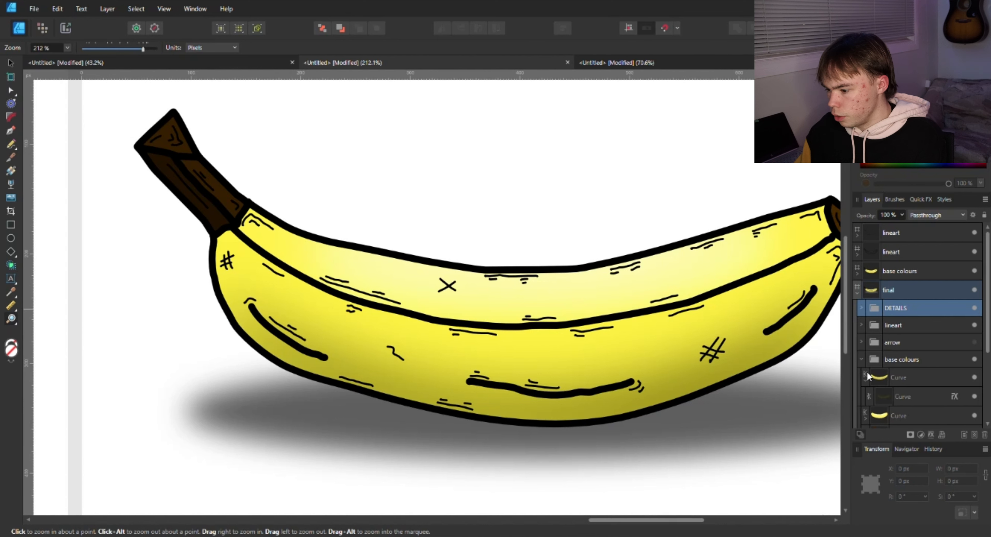
{"action": "left_click", "coordinate": [897, 398]}
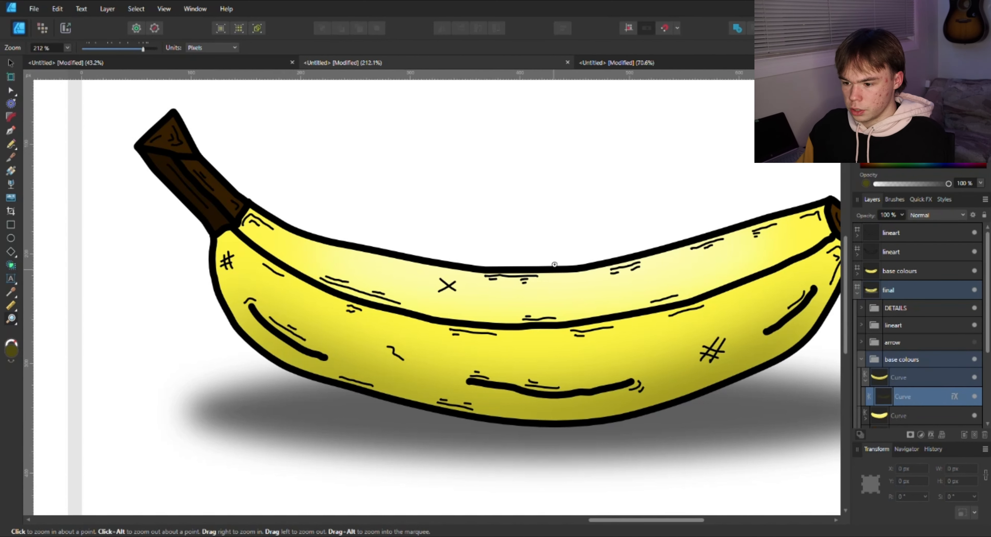
- Draw a rounded olive-yellow shape above the final banana with the Pencil Tool and move its layer out of the banana fill's nesting
{"action": "key", "text": "space"}
{"action": "left_click_drag", "start_coordinate": [582, 205], "coordinate": [542, 343]}
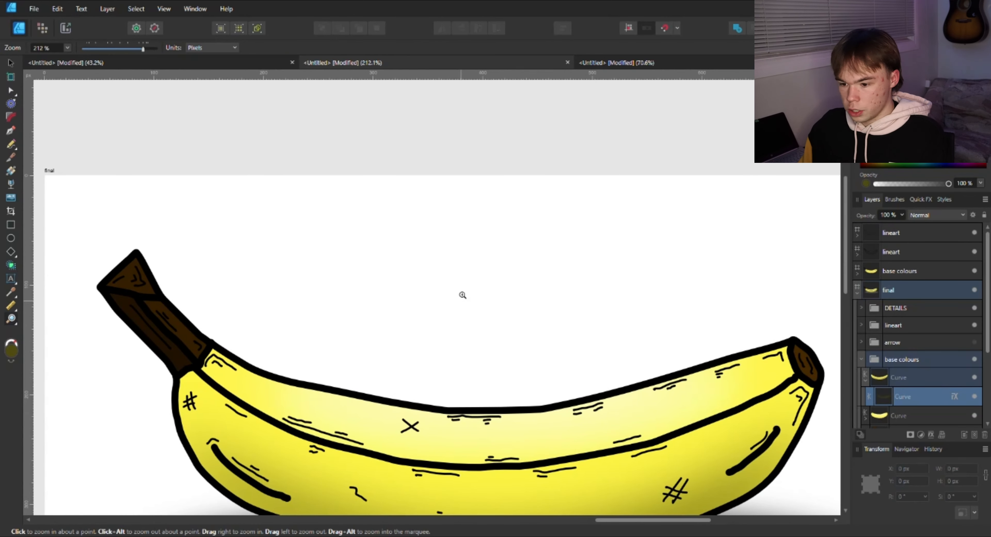
{"action": "key", "text": "n"}
{"action": "left_click_drag", "start_coordinate": [444, 228], "coordinate": [459, 233]}
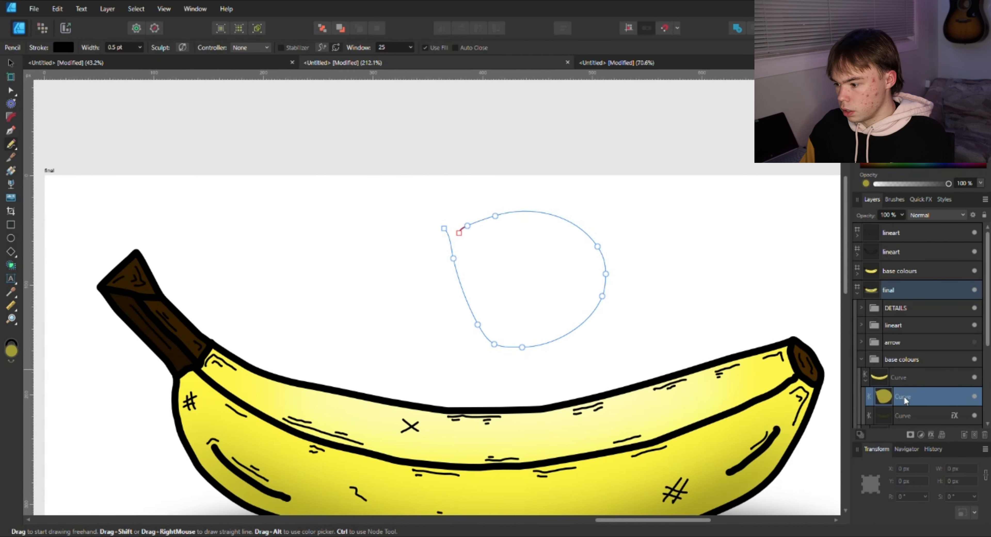
{"action": "left_click_drag", "start_coordinate": [905, 400], "coordinate": [900, 375]}
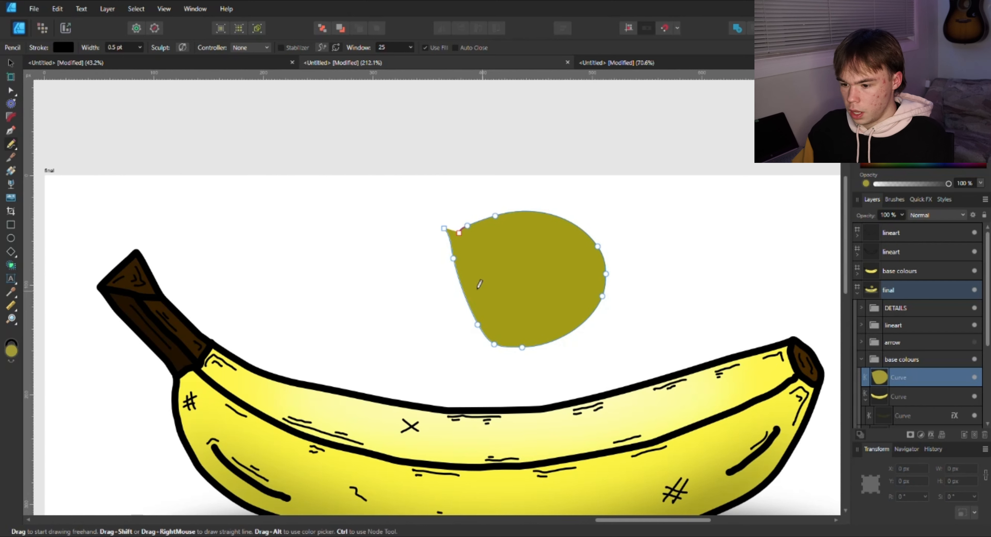
- Draw a closed shape with the Pen Tool overlapping the lower part of the rounded olive shape, with a curved upper edge
{"action": "key", "text": "p"}
{"action": "mouse_move", "coordinate": [427, 238]}
{"action": "left_mouse_down"}
{"action": "mouse_move", "coordinate": [558, 331]}
{"action": "mouse_move", "coordinate": [713, 310]}
{"action": "left_mouse_up"}
{"action": "left_click", "coordinate": [593, 364]}
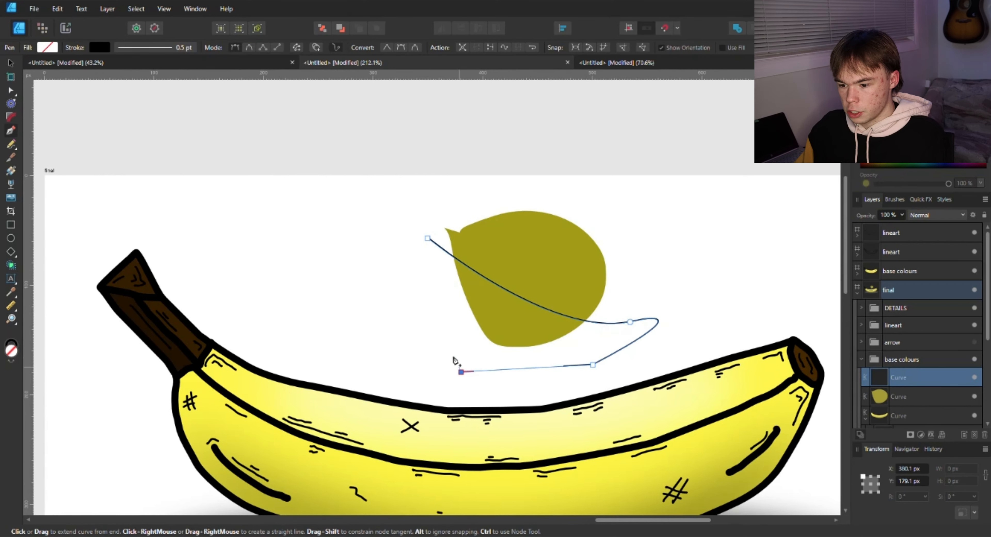
{"action": "left_click", "coordinate": [461, 372]}
{"action": "left_click_drag", "start_coordinate": [420, 290], "coordinate": [413, 248]}
{"action": "left_click", "coordinate": [427, 238]}
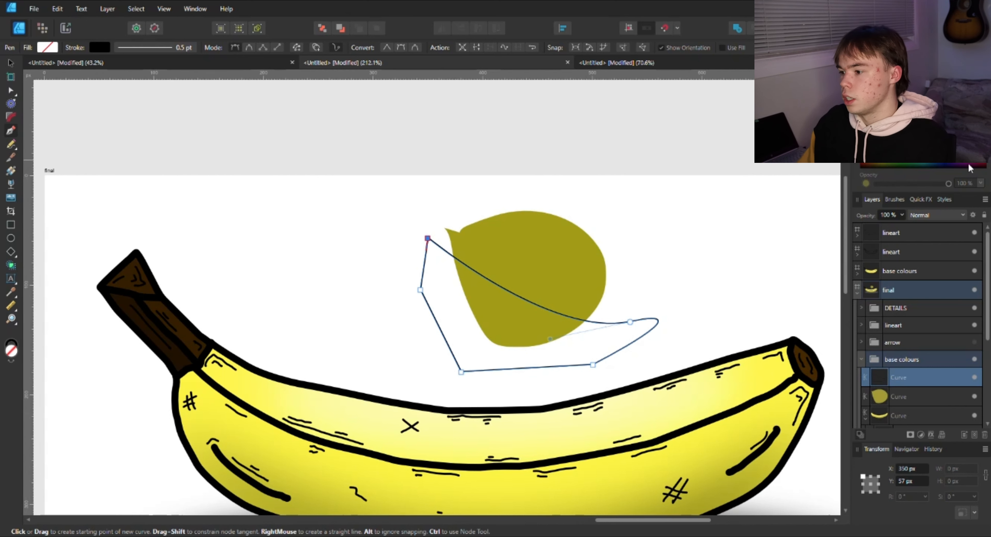
- Give the pen-drawn shape a dark olive fill and remove its stroke
{"action": "left_click_drag", "start_coordinate": [954, 123], "coordinate": [956, 142]}
{"action": "left_click", "coordinate": [872, 87]}
{"action": "left_click", "coordinate": [864, 96]}
{"action": "left_click", "coordinate": [866, 82]}
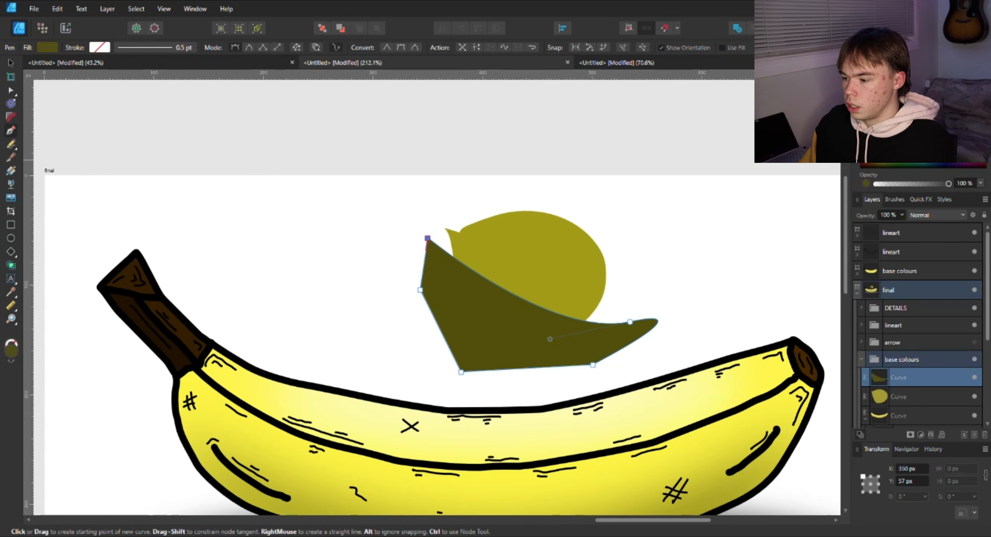
- Clip the dark olive shape inside the rounded olive shape and apply a Gaussian Blur with a 23 px radius to it
{"action": "left_click_drag", "start_coordinate": [905, 387], "coordinate": [899, 403]}
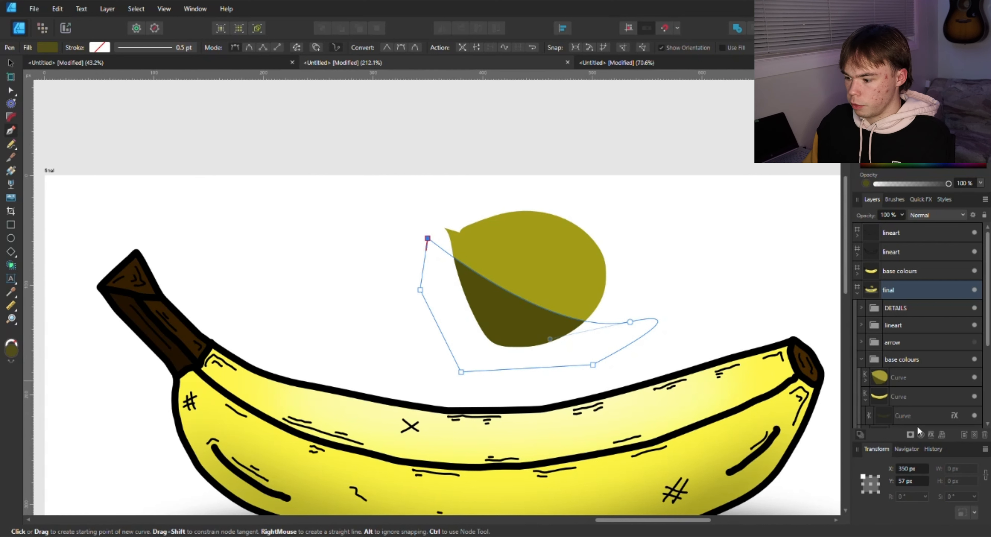
{"action": "left_click", "coordinate": [931, 435]}
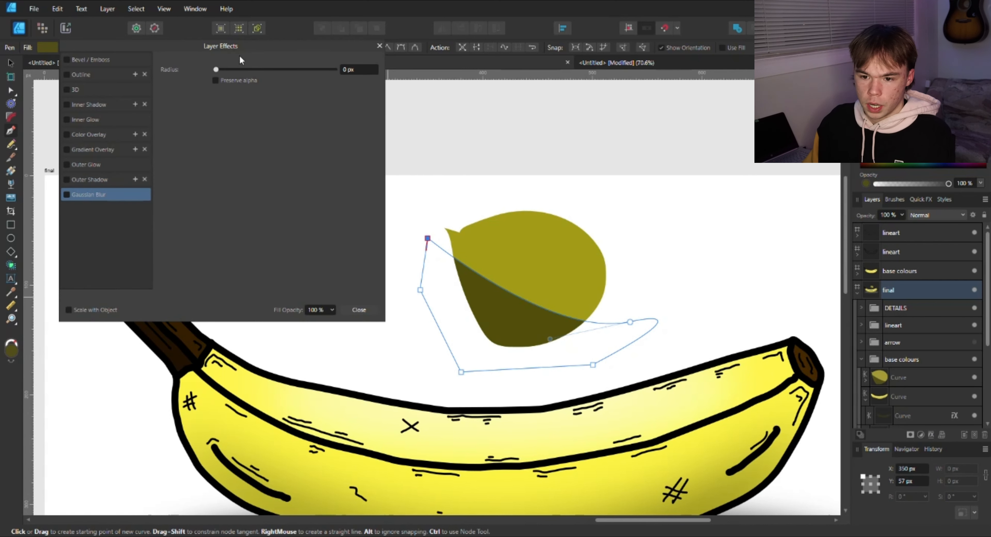
{"action": "left_click_drag", "start_coordinate": [214, 70], "coordinate": [285, 79]}
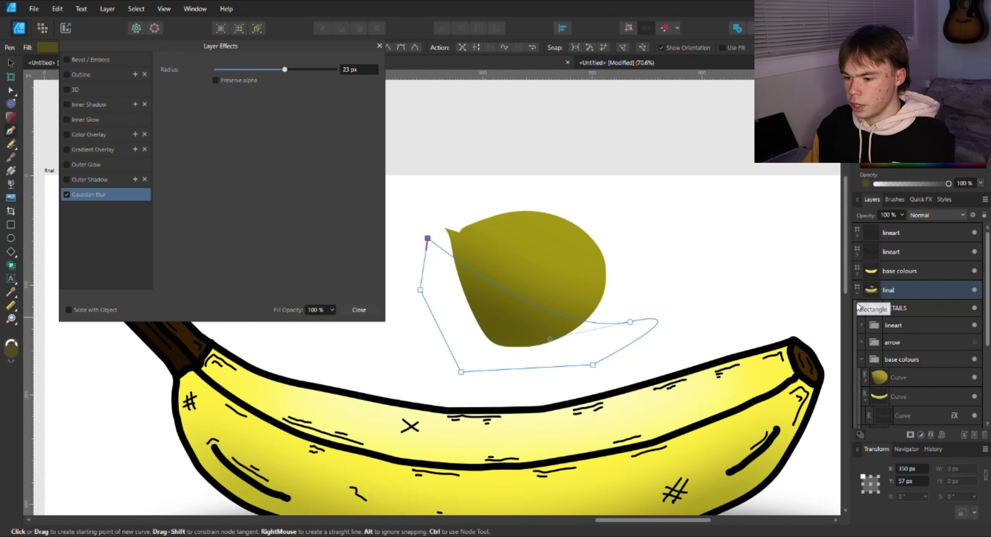
- Delete the rounded olive shape together with its nested shadow and close the layer effects
{"action": "left_click", "coordinate": [912, 377]}
{"action": "key", "text": "Delete"}
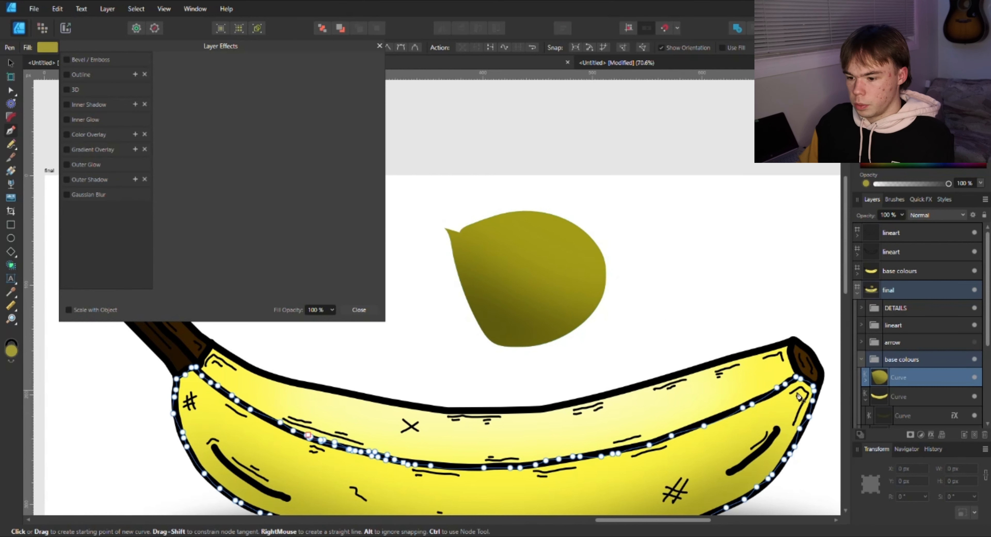
{"action": "left_click", "coordinate": [360, 309]}
- Select the blurred shading curve nested in the lower yellow banana fill and move it up above the banana
{"action": "left_click_drag", "start_coordinate": [549, 391], "coordinate": [526, 292]}
{"action": "left_click", "coordinate": [885, 396]}
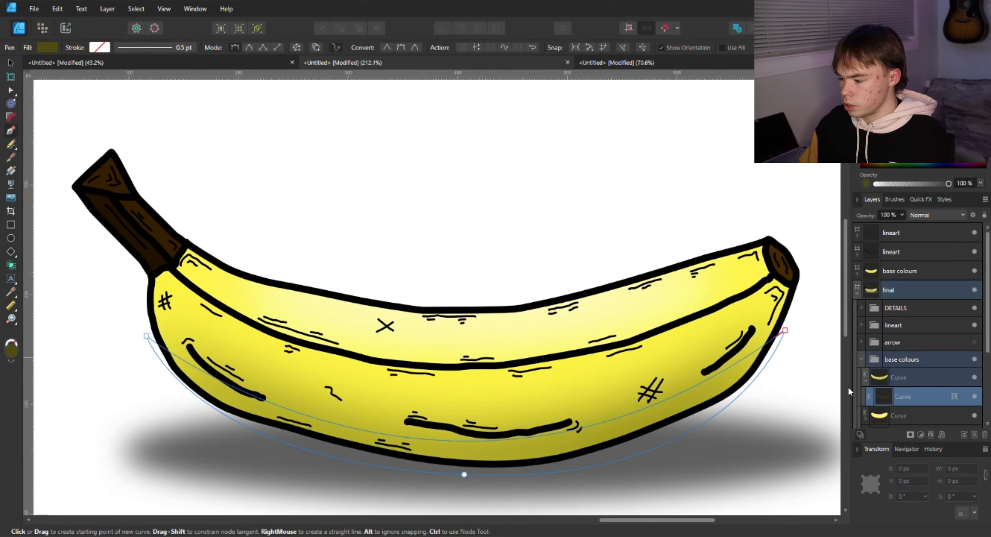
{"action": "key", "text": "v"}
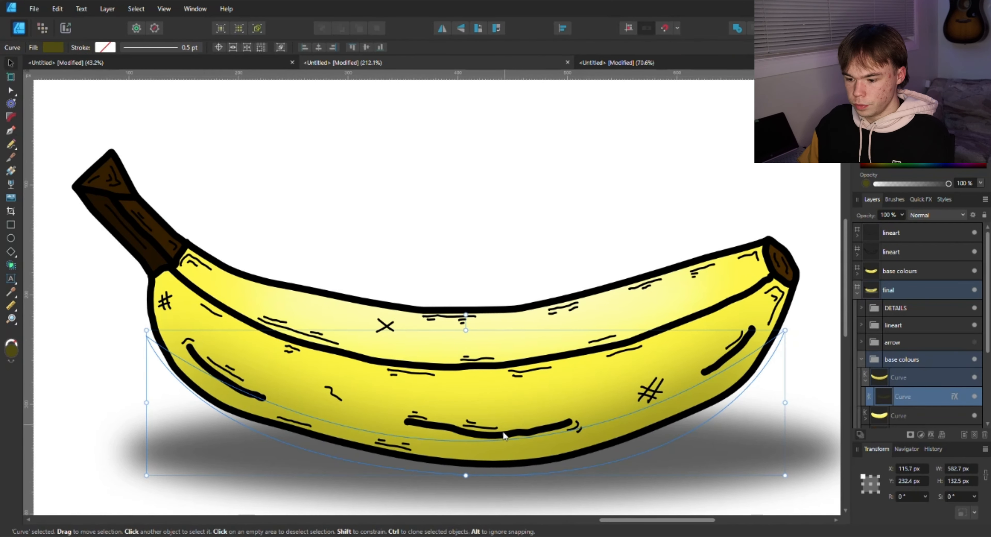
{"action": "left_click_drag", "start_coordinate": [502, 430], "coordinate": [520, 228]}
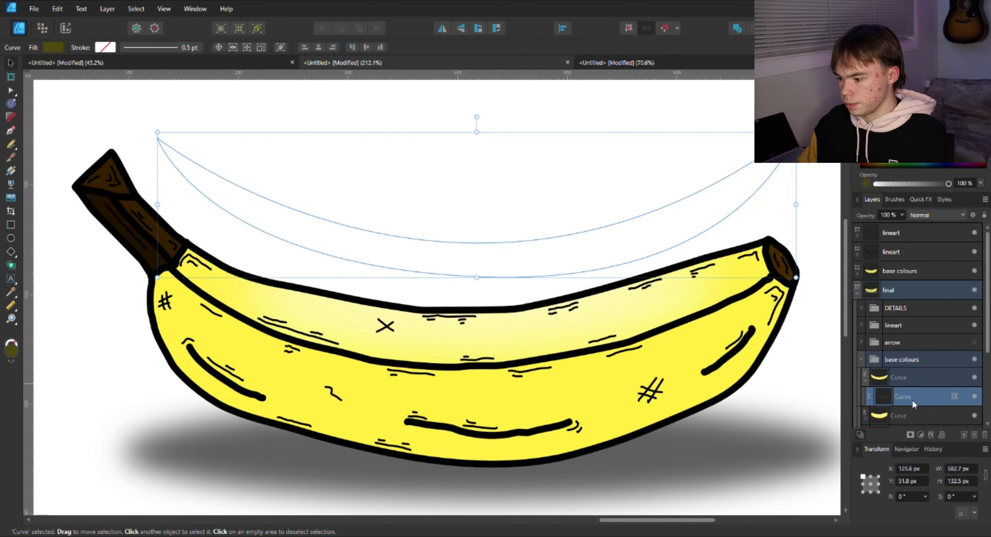
- Take the blurred shading curve out of the lower banana fill and nest it inside the upper yellow banana fill
{"action": "left_click_drag", "start_coordinate": [915, 404], "coordinate": [906, 369]}
{"action": "key", "text": "space"}
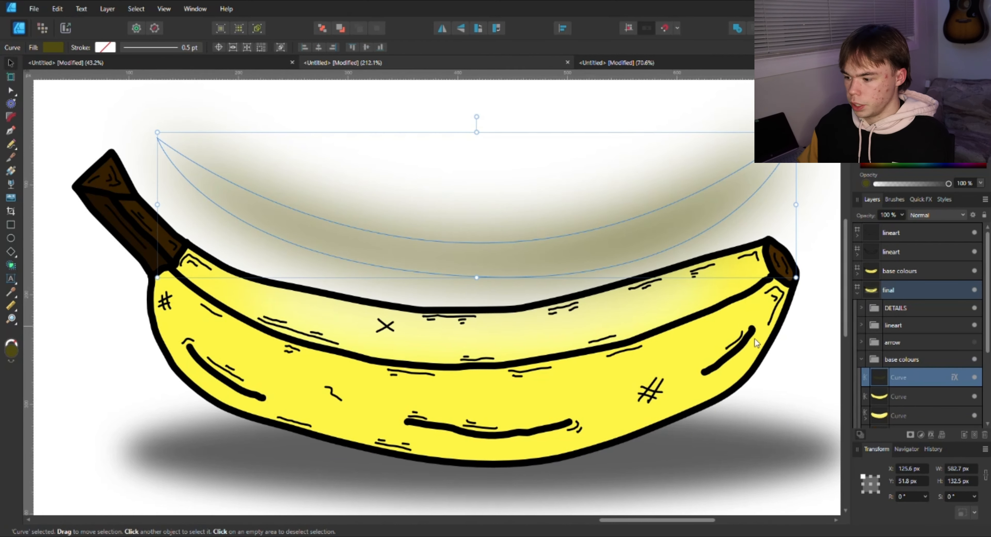
{"action": "mouse_move", "coordinate": [900, 379]}
{"action": "left_mouse_down"}
{"action": "mouse_move", "coordinate": [896, 422]}
{"action": "mouse_move", "coordinate": [895, 353]}
{"action": "mouse_move", "coordinate": [896, 362]}
{"action": "left_mouse_up"}
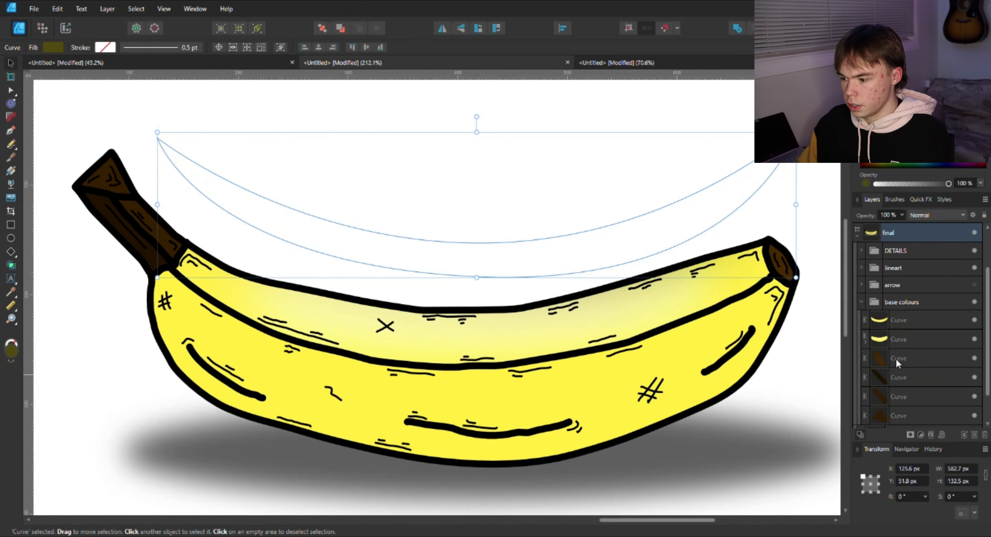
- Move the blurred shading curve back down over the banana's lower edge, nest it inside the lower yellow fill, and collapse the base colours group
{"action": "left_click_drag", "start_coordinate": [500, 251], "coordinate": [480, 424]}
{"action": "left_click", "coordinate": [866, 342]}
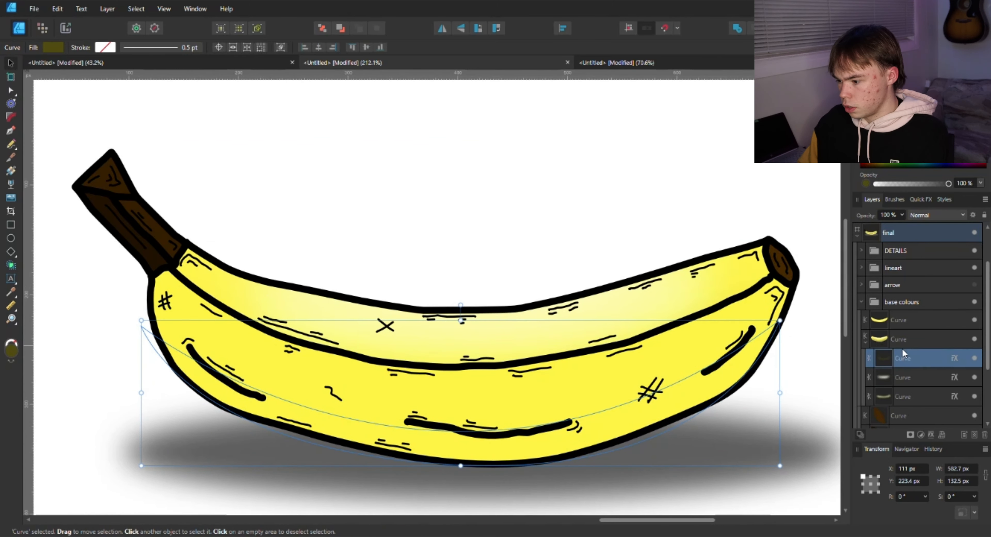
{"action": "left_click_drag", "start_coordinate": [903, 351], "coordinate": [889, 325]}
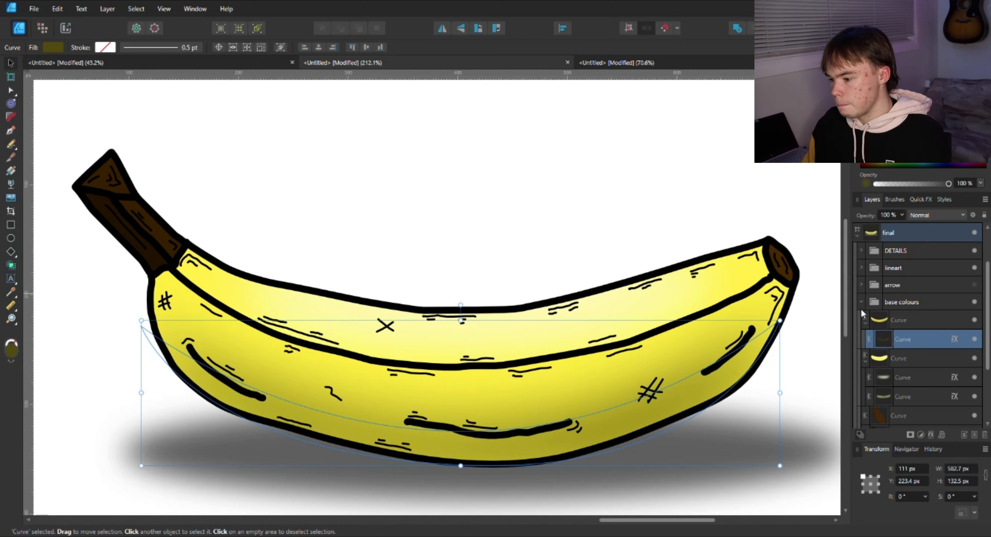
{"action": "left_click", "coordinate": [865, 323]}
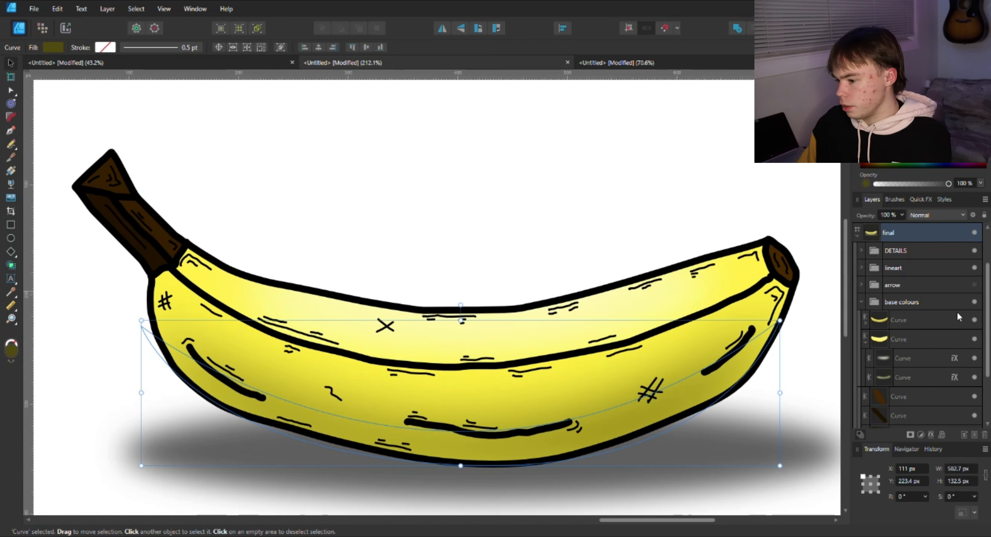
{"action": "left_click", "coordinate": [862, 301]}
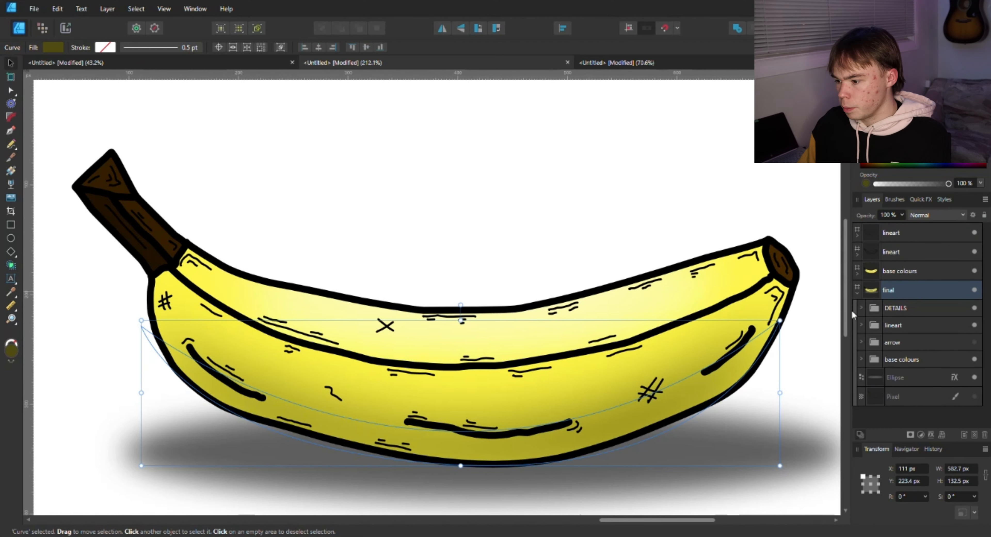
- Expand the DETAILS group to show its curves and switch to the Vector Brush Tool
{"action": "left_click", "coordinate": [873, 312]}
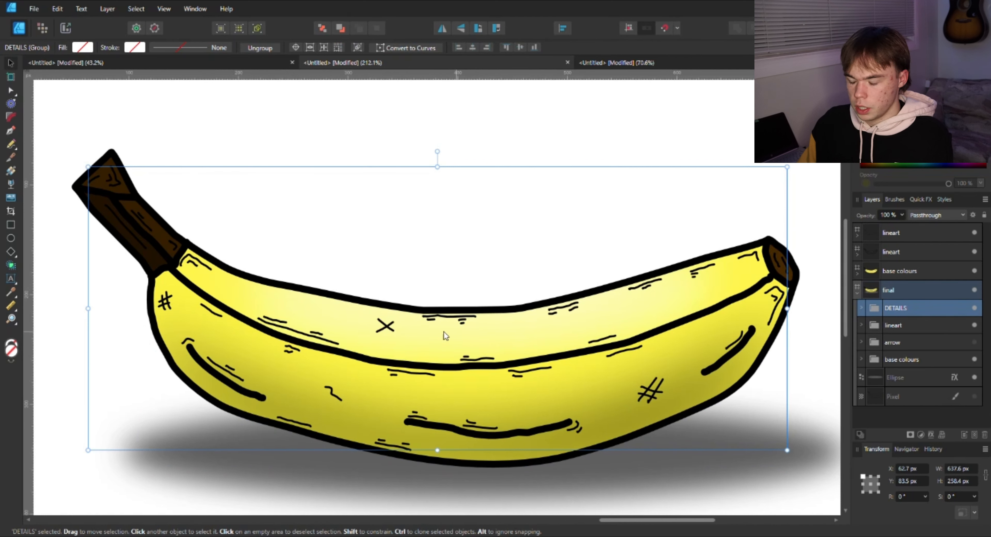
{"action": "left_click", "coordinate": [862, 308]}
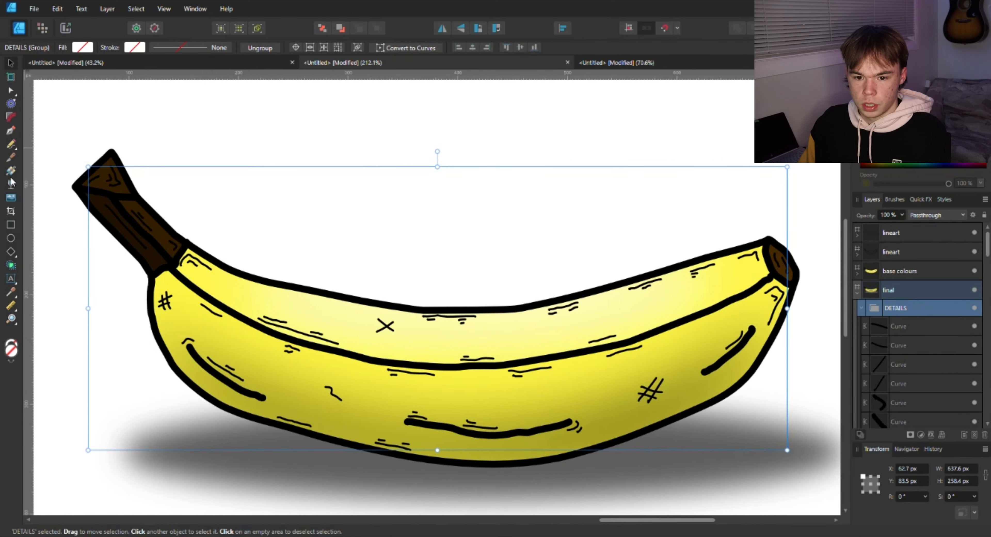
{"action": "left_click", "coordinate": [12, 148]}
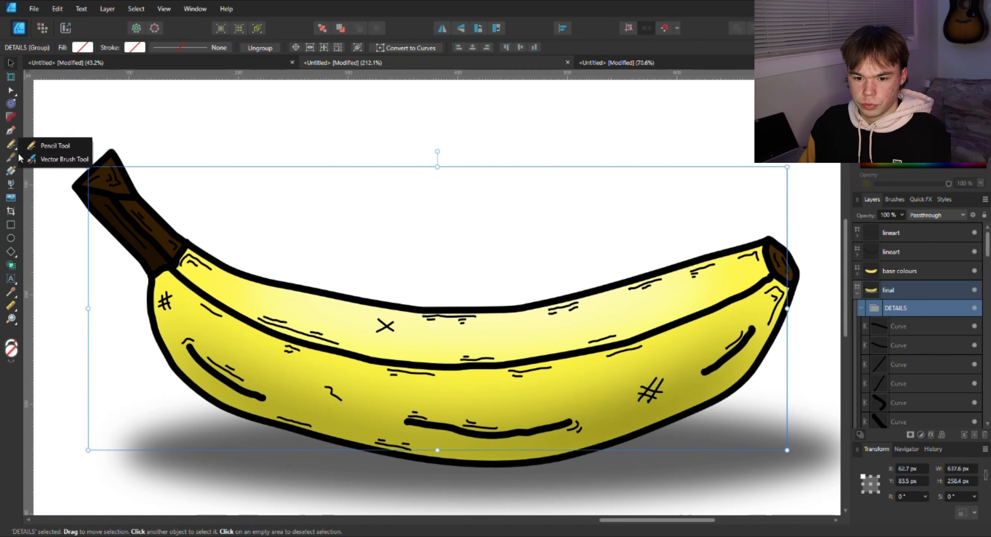
{"action": "left_click", "coordinate": [44, 160]}
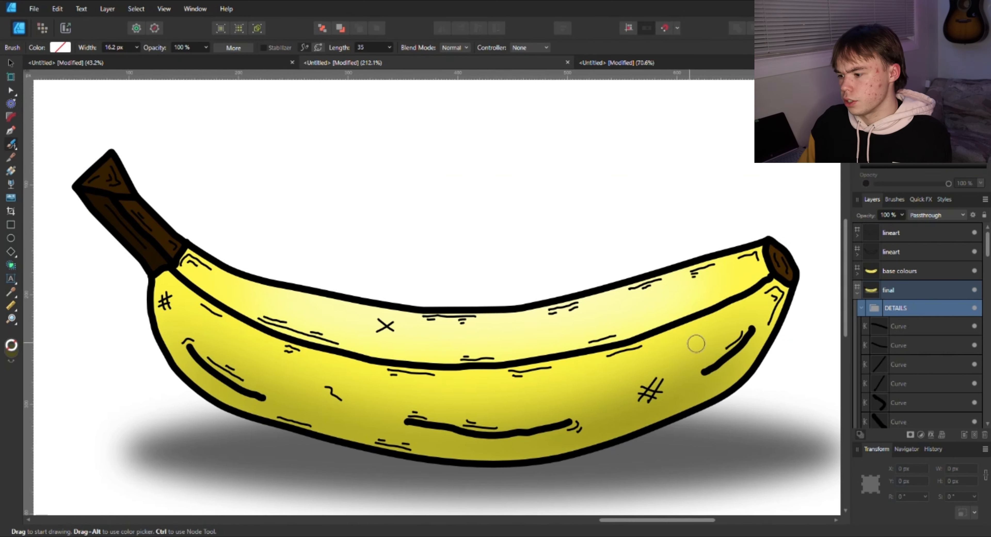
- Select the third curve in the DETAILS group, a stroke of the lower hash mark, and show its bounds with the Move Tool
{"action": "left_click", "coordinate": [900, 326]}
{"action": "left_click", "coordinate": [904, 364]}
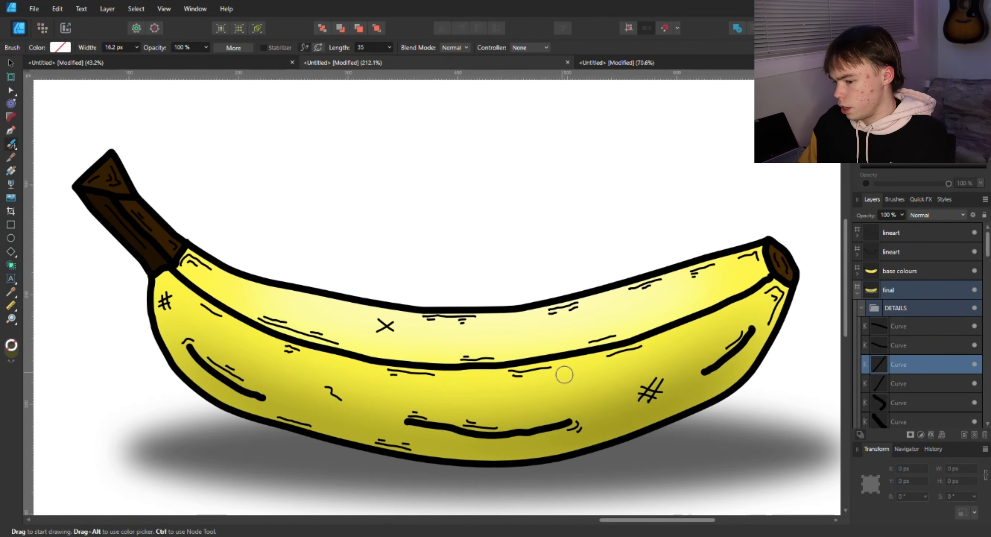
{"action": "key", "text": "v"}
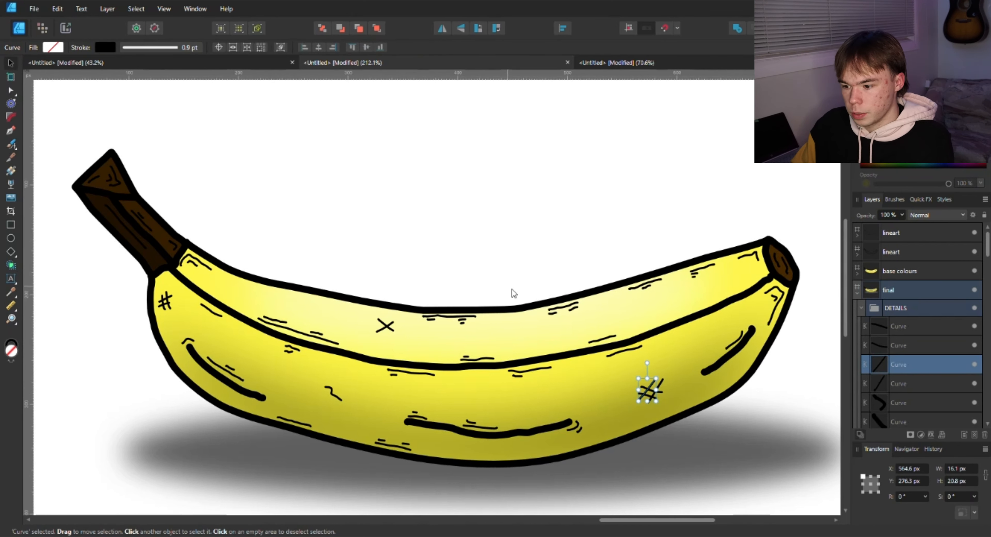
- Collapse the final artboard's layers and examine the finished banana alongside the base colours and lineart artboards
{"action": "key", "text": "z"}
{"action": "left_click_drag", "start_coordinate": [556, 298], "coordinate": [443, 271]}
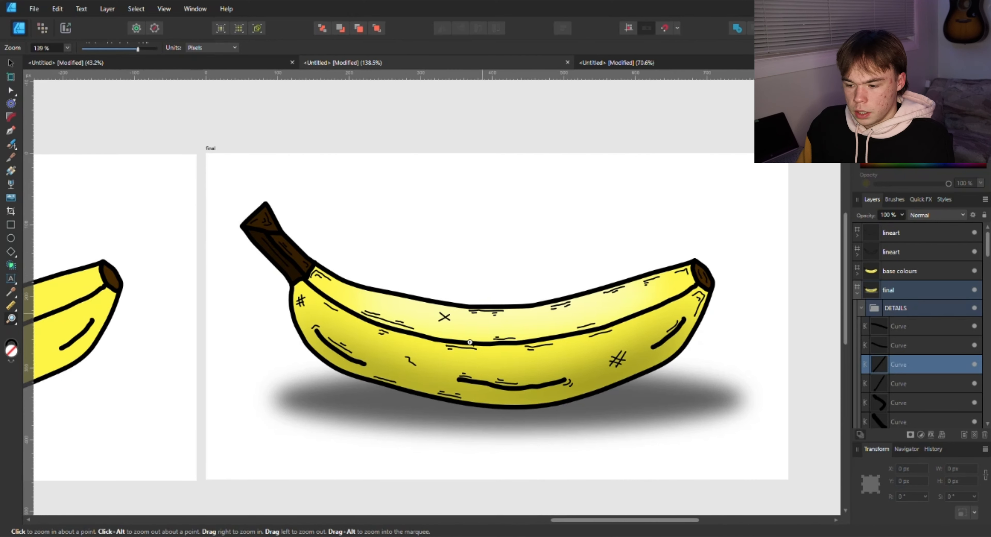
{"action": "left_click_drag", "start_coordinate": [504, 397], "coordinate": [455, 368]}
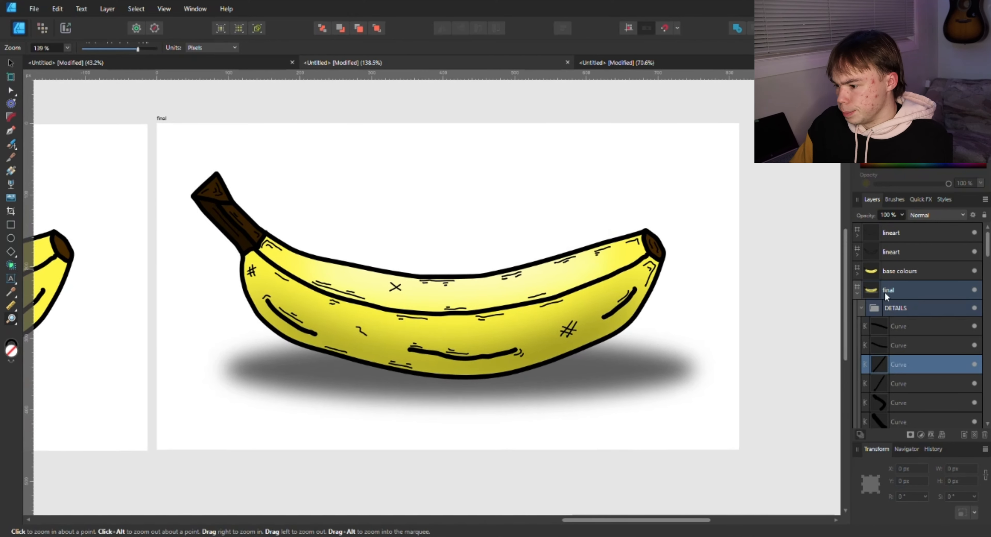
{"action": "left_click", "coordinate": [858, 295]}
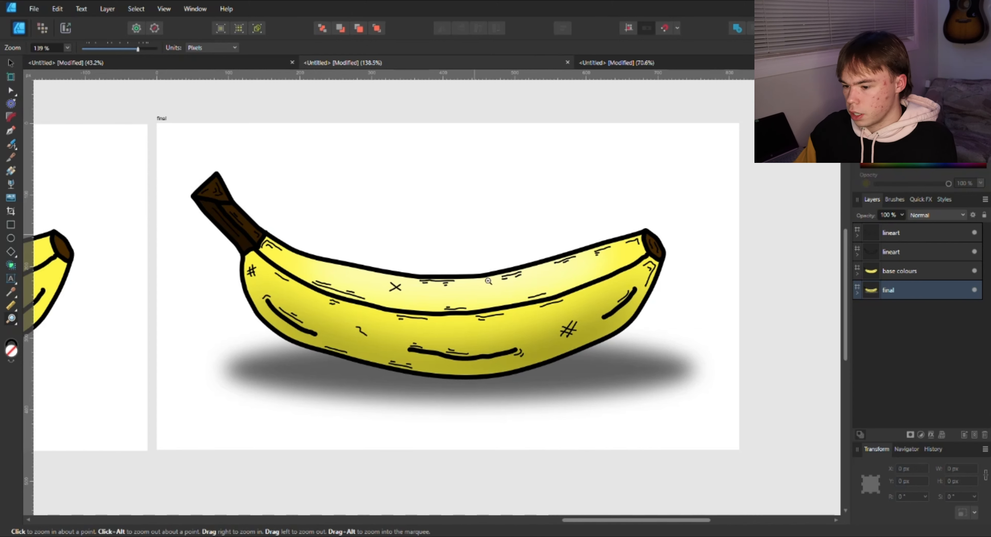
{"action": "left_click_drag", "start_coordinate": [618, 292], "coordinate": [463, 290]}
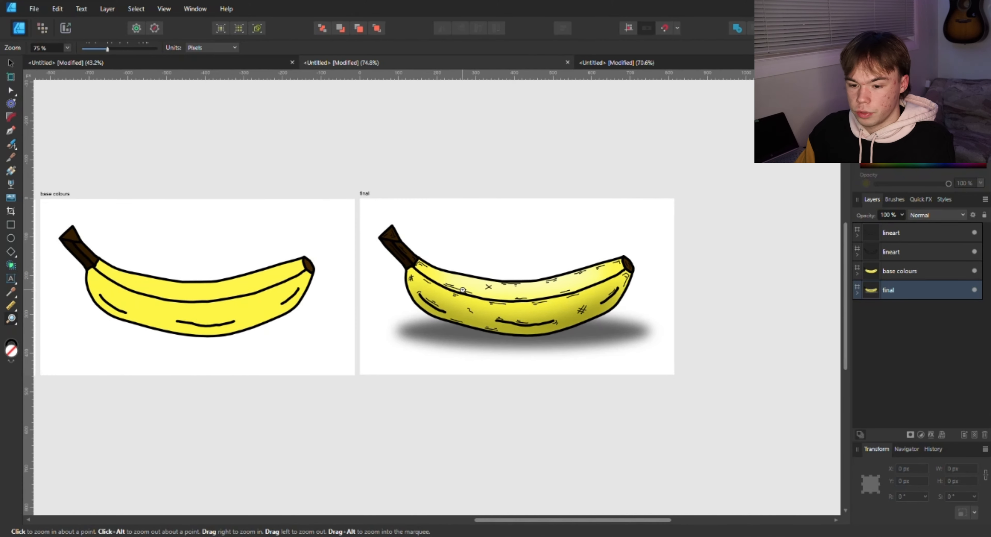
{"action": "left_click_drag", "start_coordinate": [546, 293], "coordinate": [543, 310]}
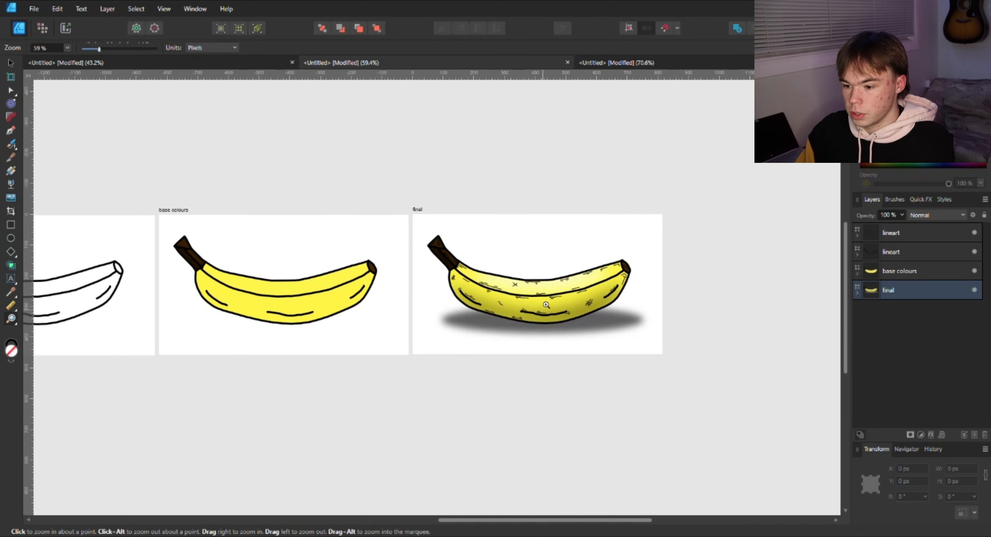
{"action": "left_click_drag", "start_coordinate": [409, 260], "coordinate": [397, 310]}
{"action": "left_click_drag", "start_coordinate": [299, 343], "coordinate": [337, 317]}
{"action": "left_click_drag", "start_coordinate": [630, 292], "coordinate": [436, 299]}
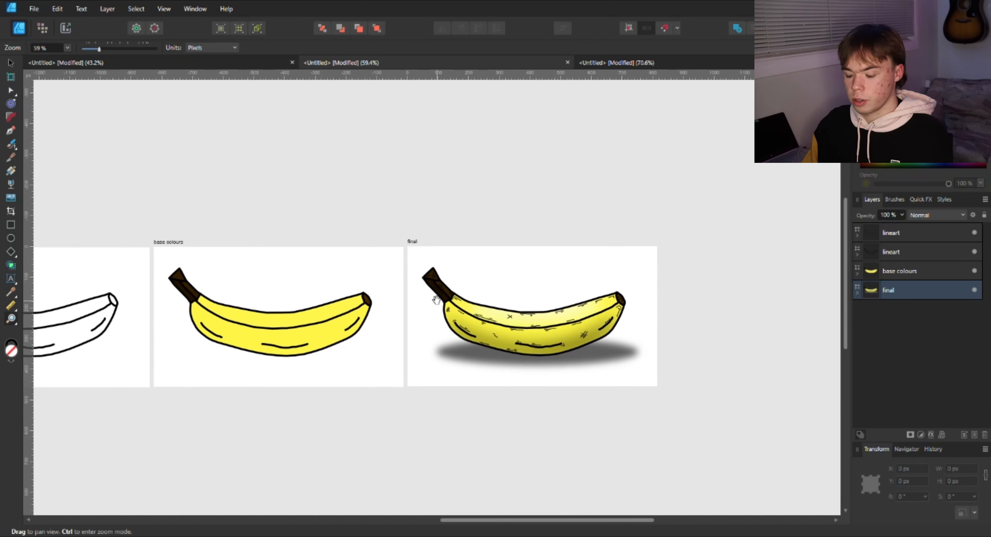